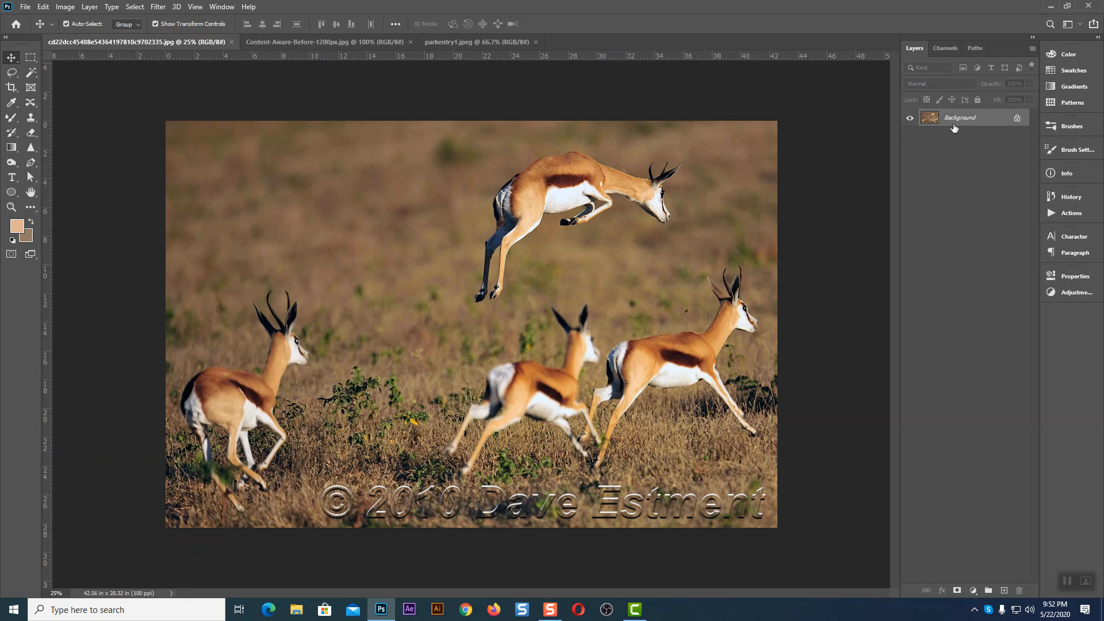
Duplicate the Background layer, hide the original Background and make the duplicate Layer 1 active.
key(ctrl)
key(ctrl+j)
click(974, 233)
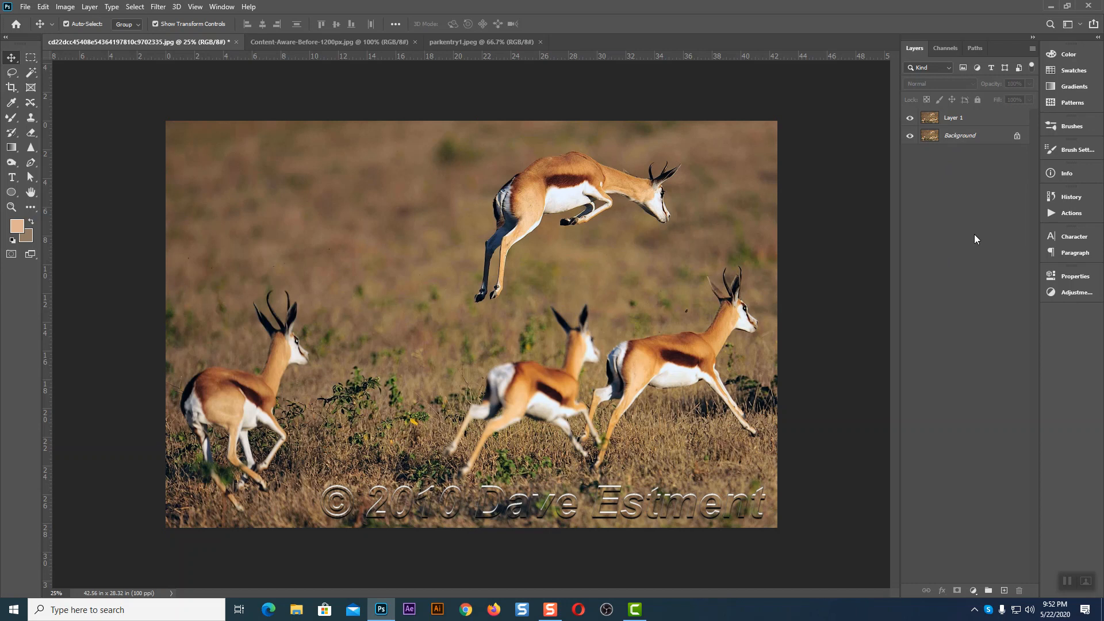
click(949, 122)
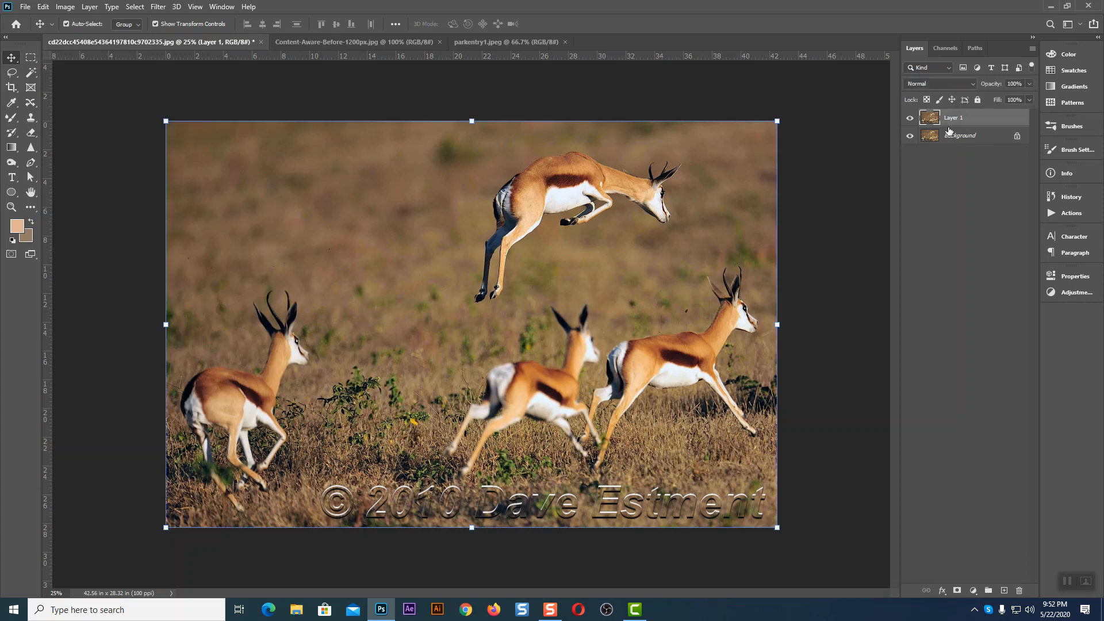
click(958, 137)
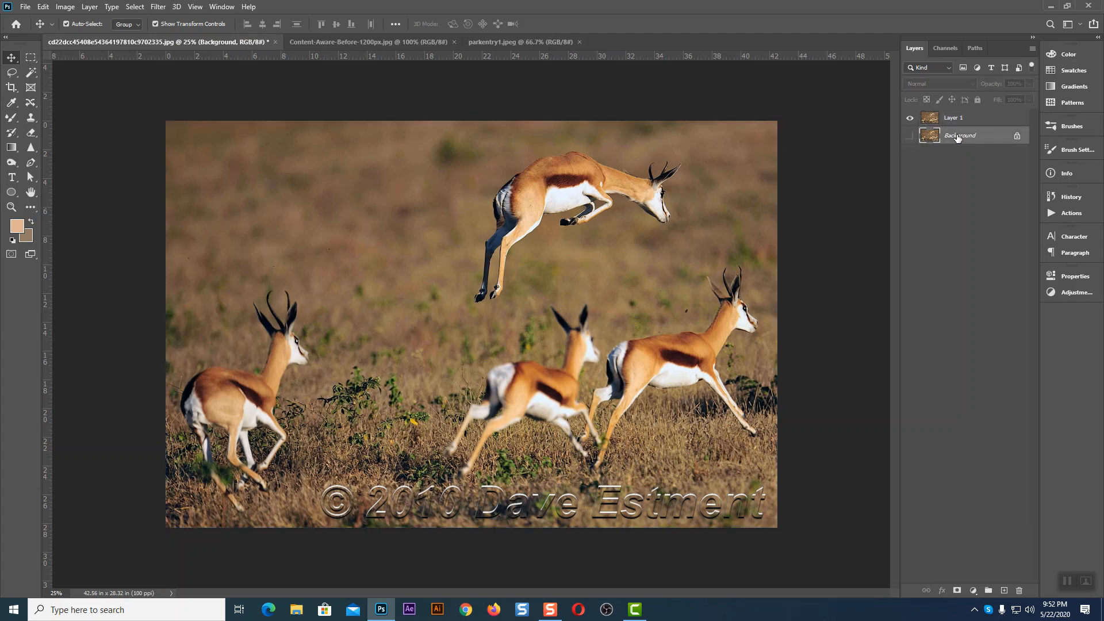
click(963, 119)
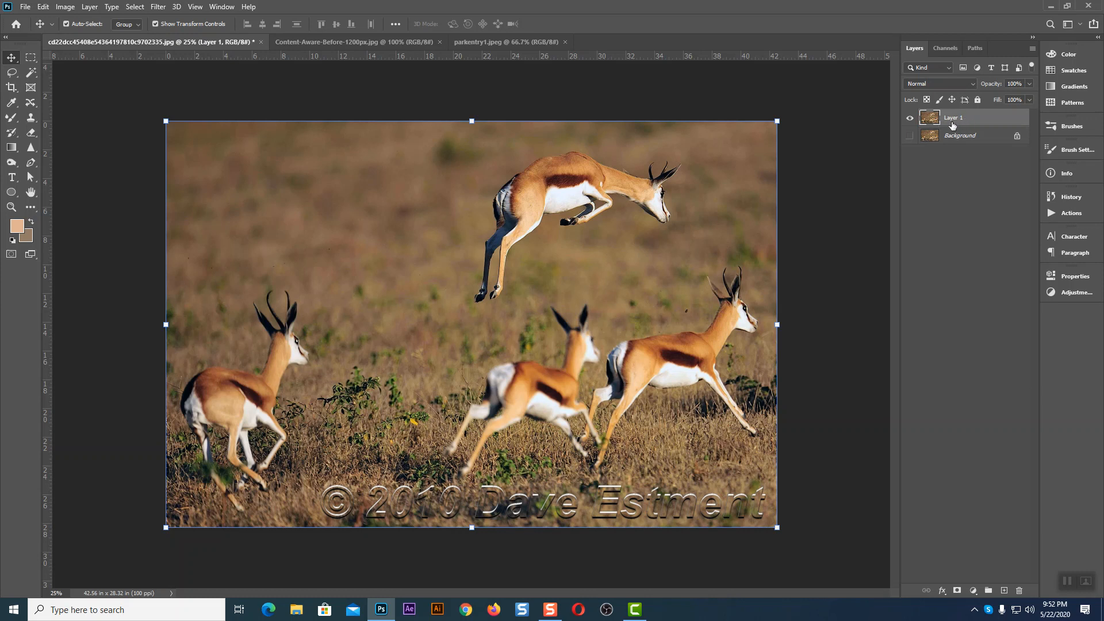
Draw a freehand Lasso selection closely around the leaping antelope, including its legs and horns.
click(12, 72)
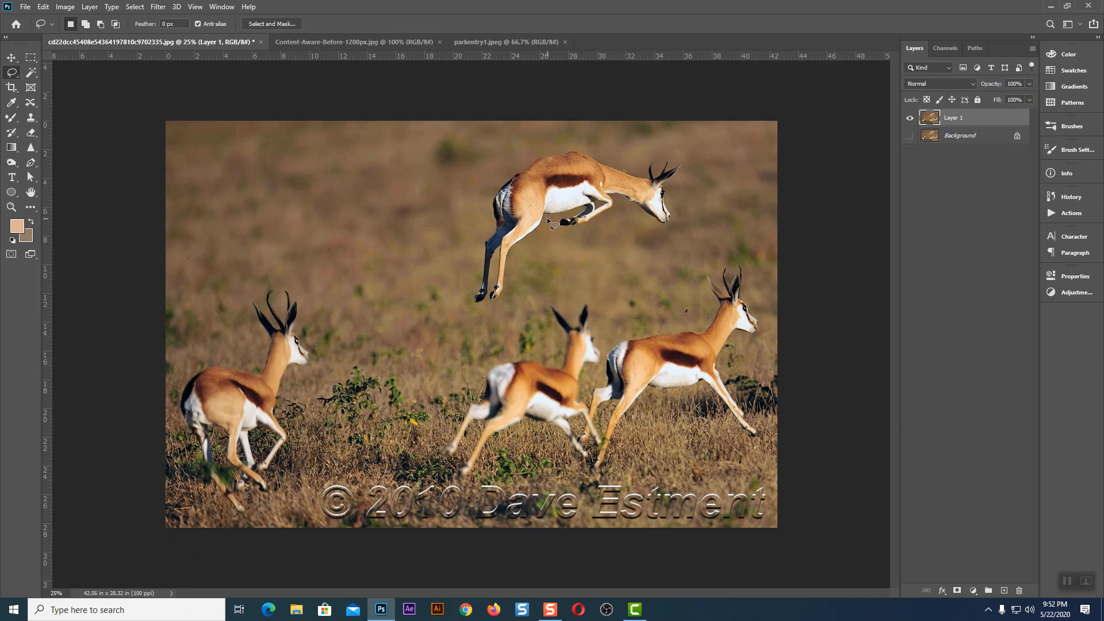
mouse_move(548, 221)
mouse_down()
mouse_move(544, 241)
mouse_move(522, 250)
mouse_move(507, 306)
mouse_move(484, 315)
mouse_move(466, 296)
mouse_move(497, 178)
mouse_up()
mouse_move(550, 146)
mouse_down()
mouse_move(598, 146)
mouse_move(633, 163)
mouse_move(668, 151)
mouse_move(691, 169)
mouse_move(670, 192)
mouse_move(671, 230)
mouse_move(656, 235)
mouse_move(628, 214)
mouse_move(546, 221)
mouse_up()
Try deleting the selected antelope from Layer 1 and undo the deletion, keeping the selection.
key(Delete)
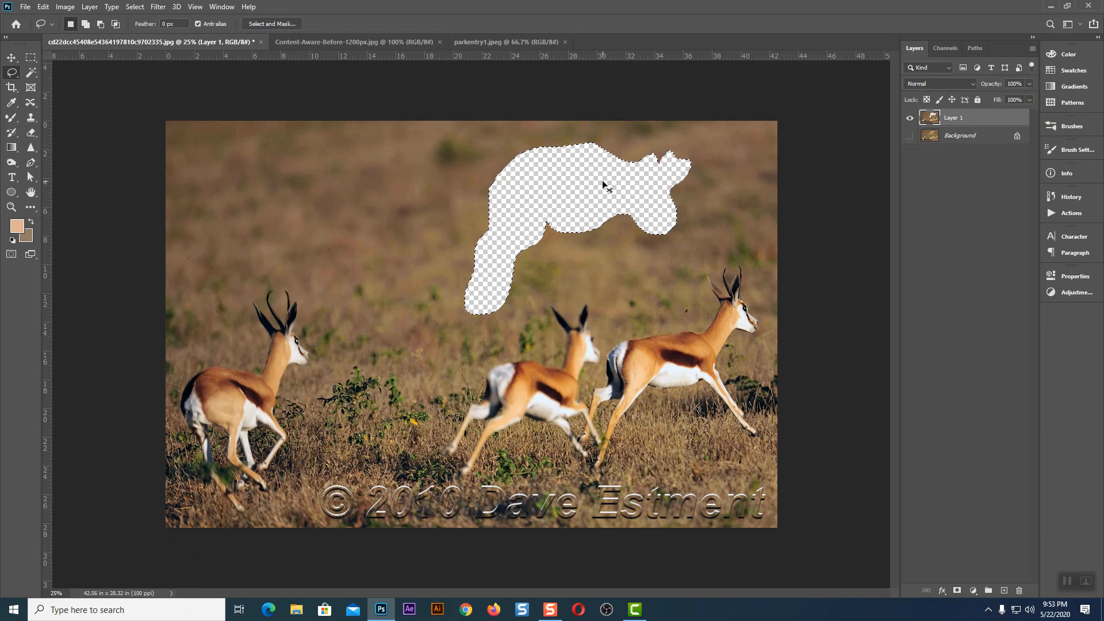
key(ctrl+z)
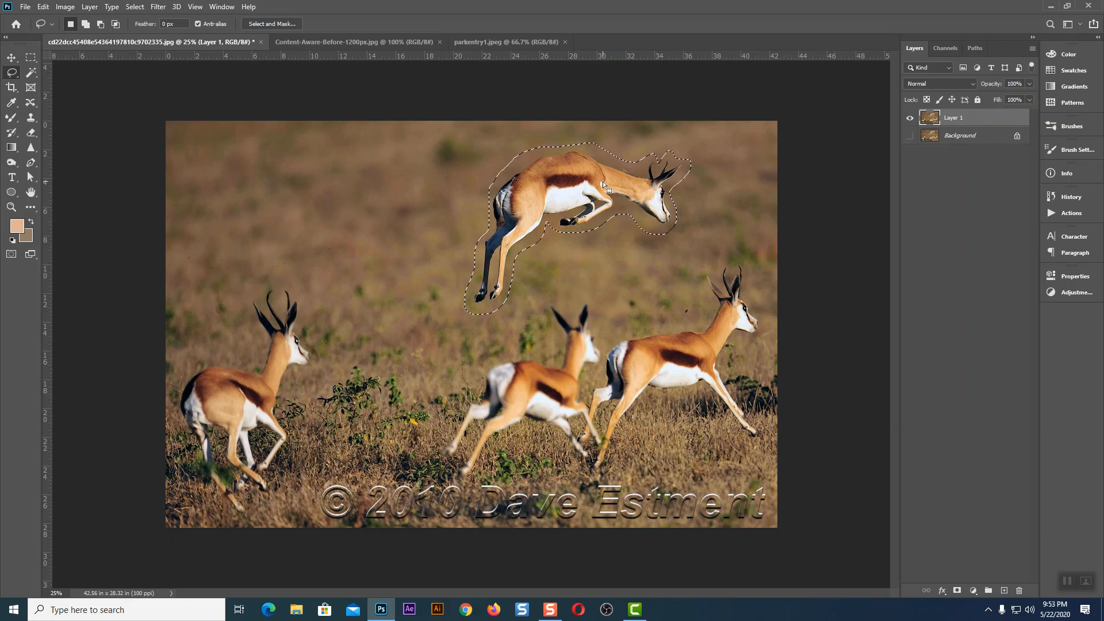
key(Delete)
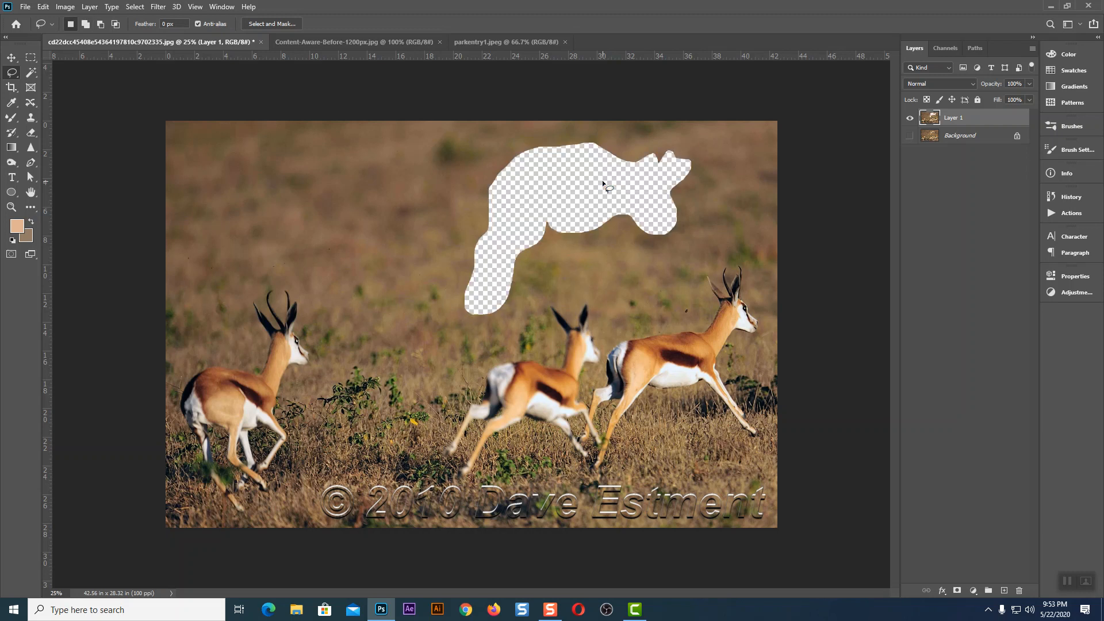
key(ctrl+z)
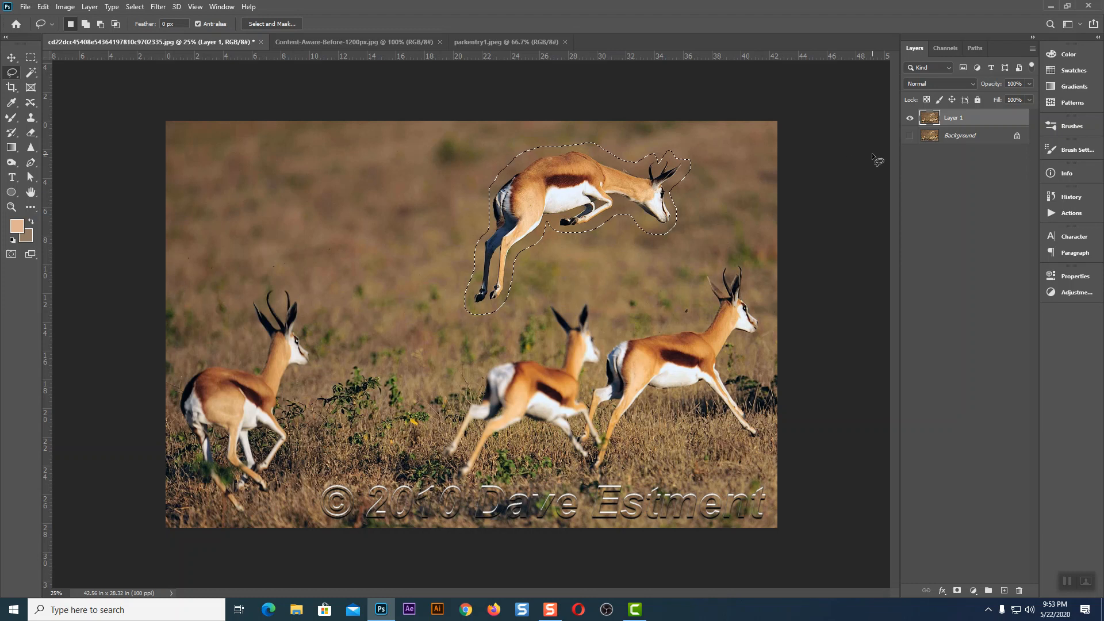
Hide Layer 1 and fill the selected antelope area on the Background layer using Content-Aware contents with Color Adaptation.
click(909, 117)
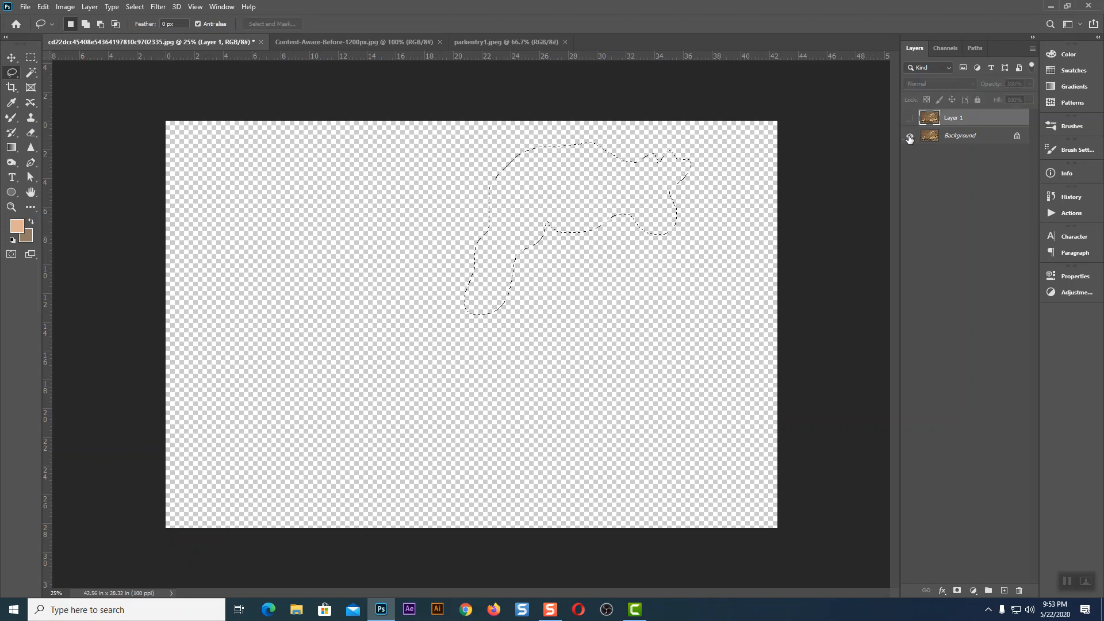
click(909, 136)
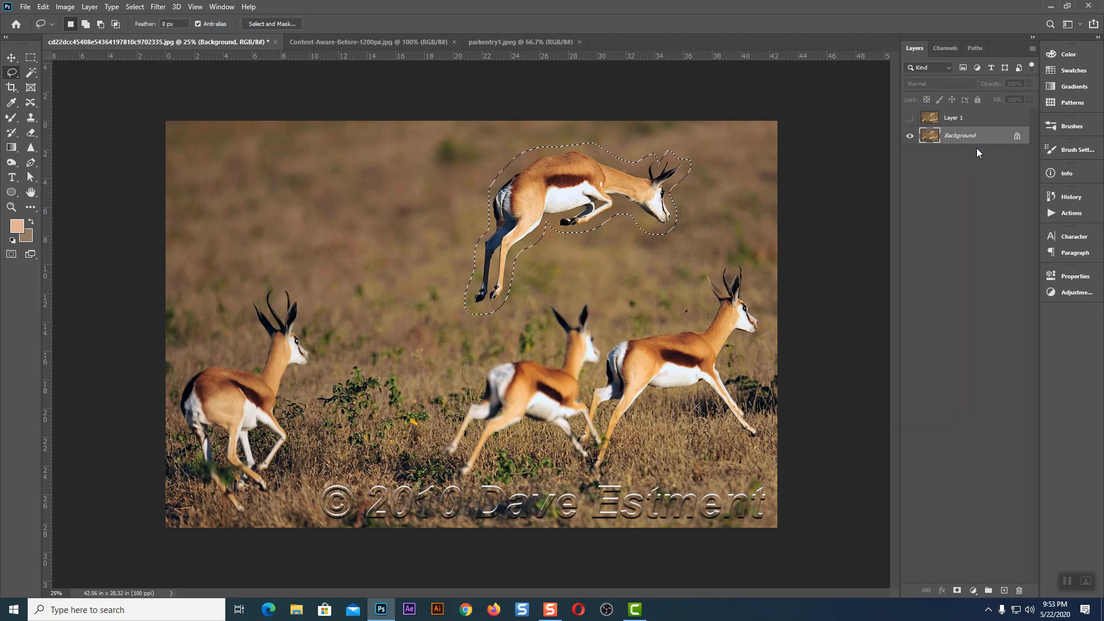
key(shift+F5)
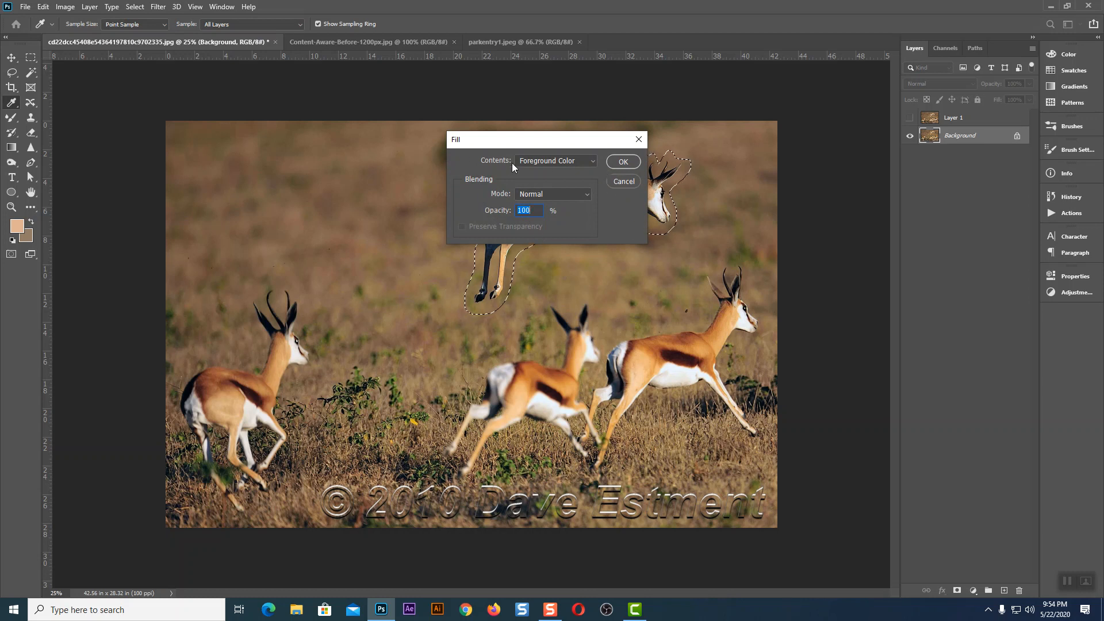
click(587, 161)
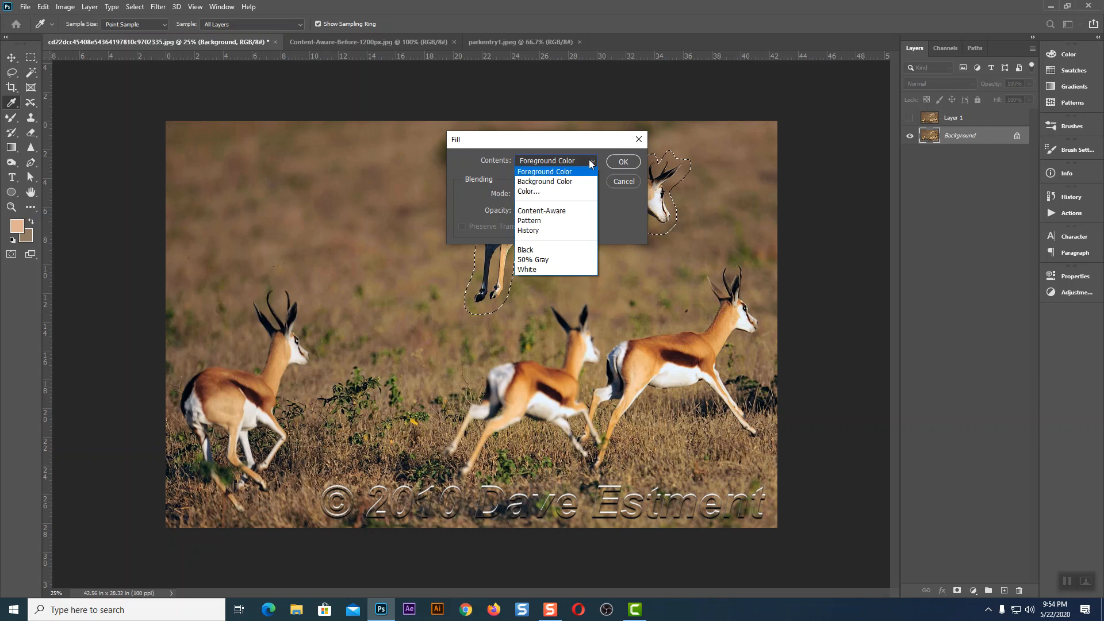
click(555, 211)
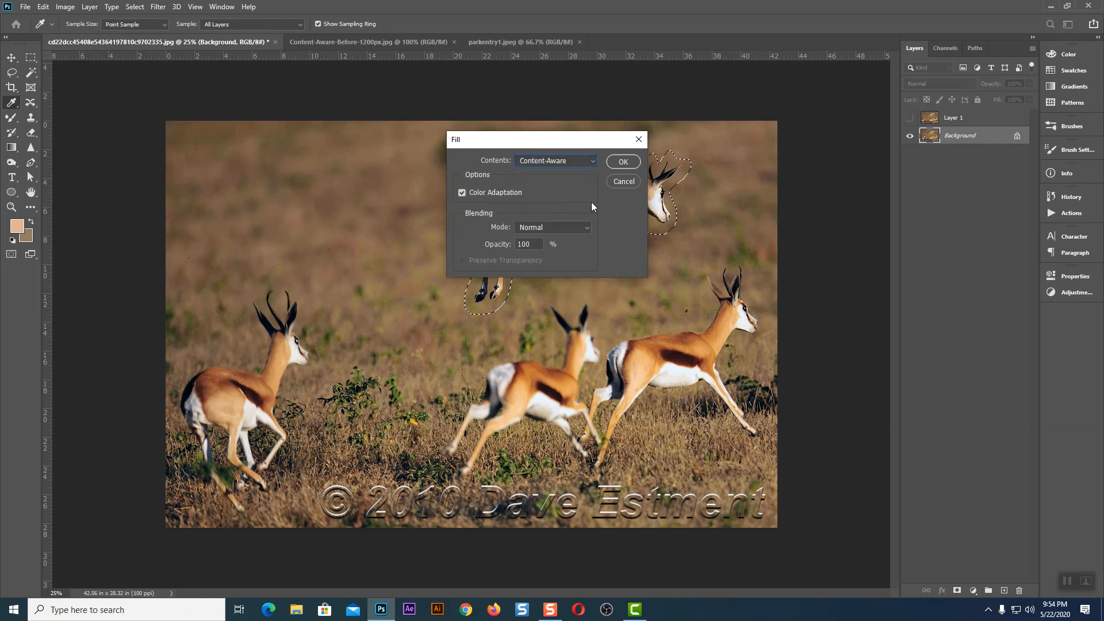
click(625, 162)
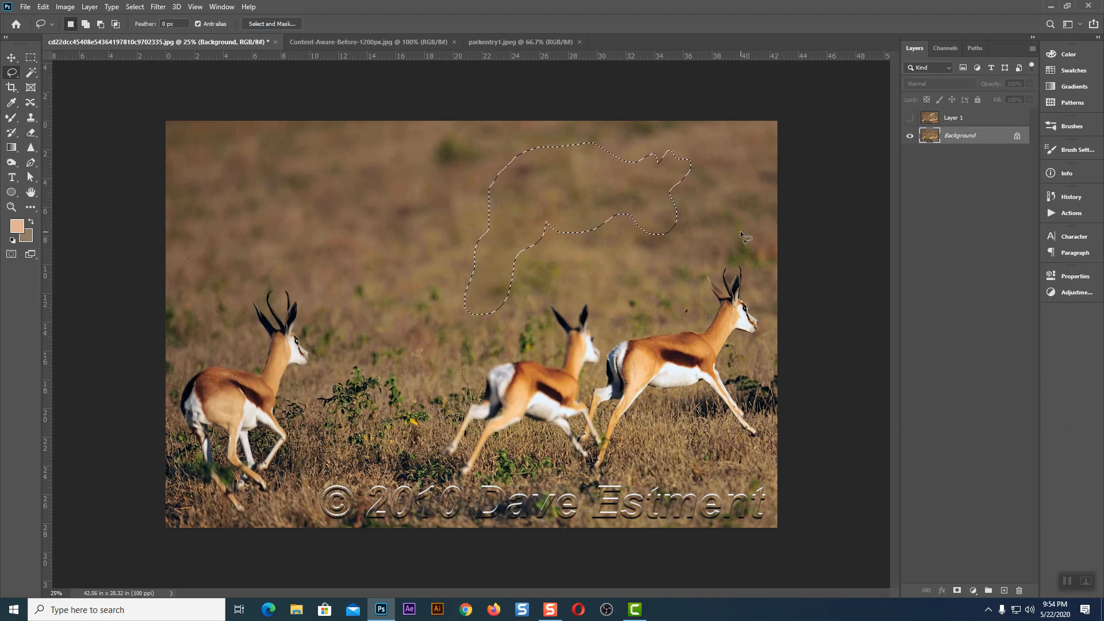
Undo the content-aware fill on the Background layer and make Layer 1 visible and active again.
key(ctrl+d)
key(ctrl+z)
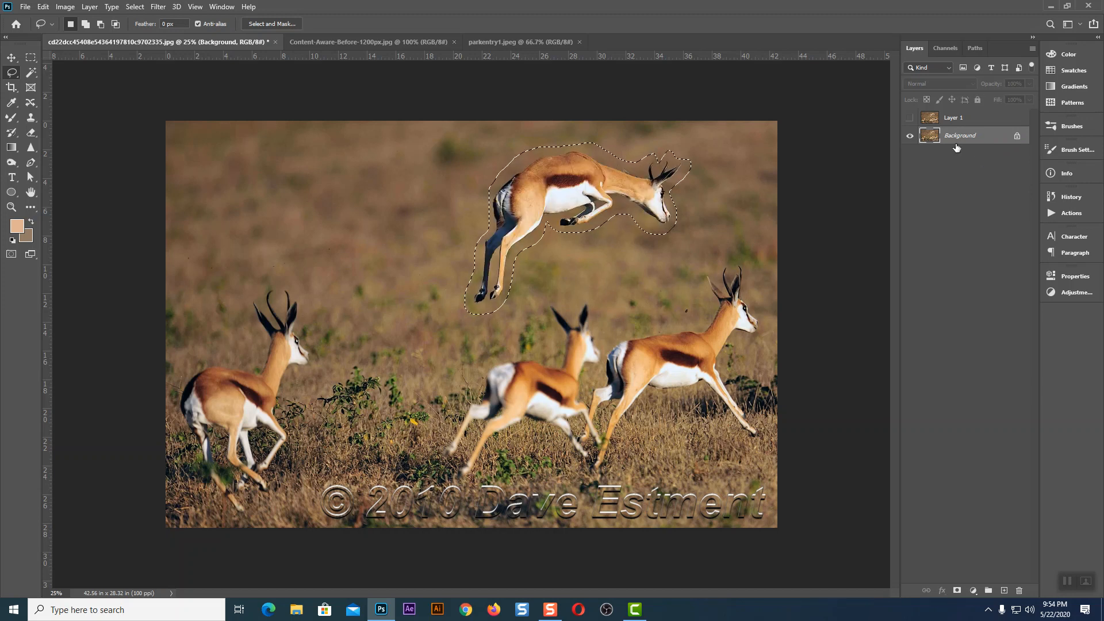
click(910, 117)
click(968, 119)
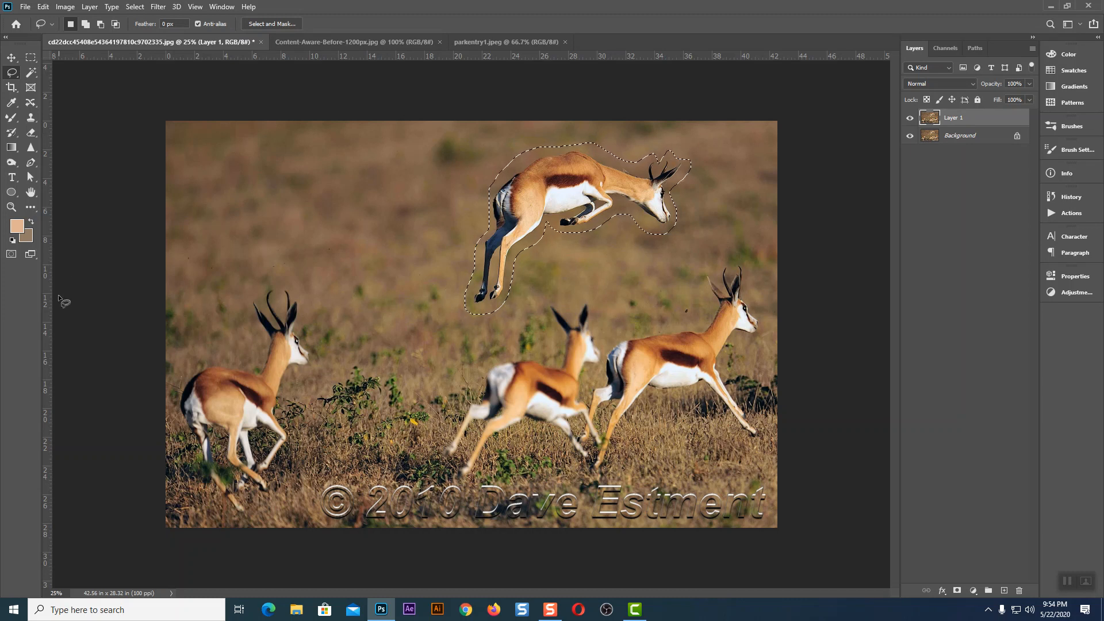
click(40, 7)
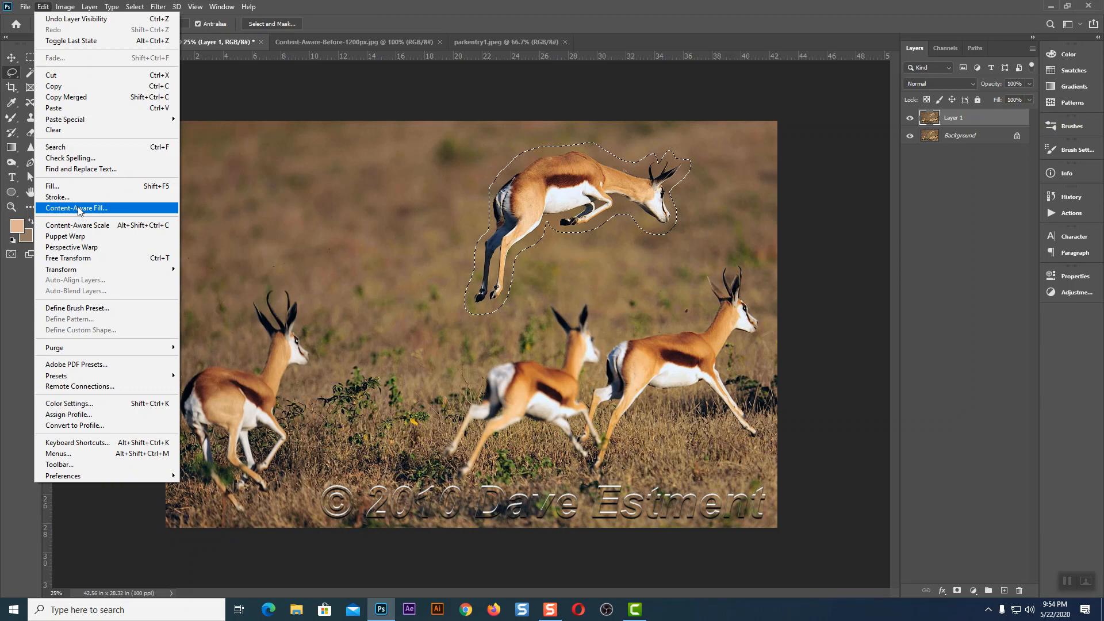
click(64, 186)
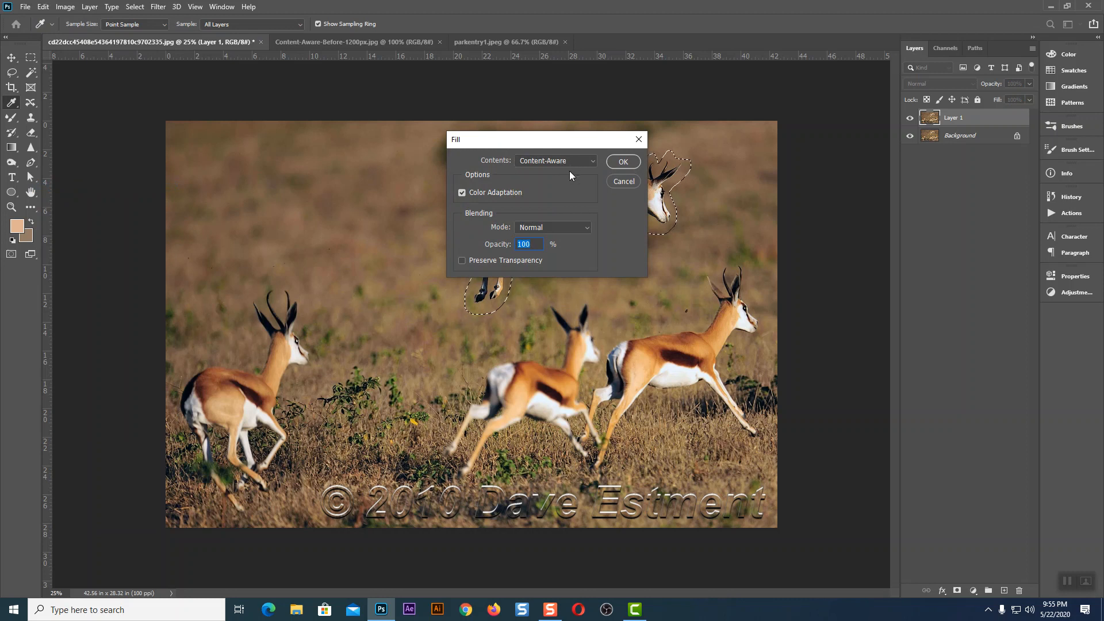
click(621, 181)
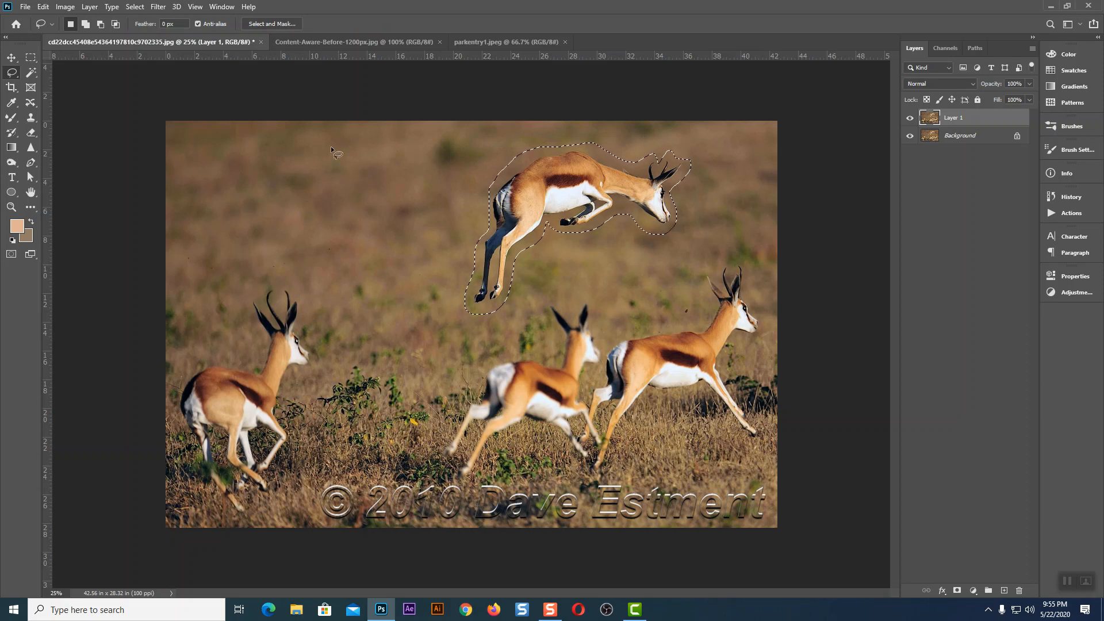
Remove the leaping antelope with Content-Aware Fill, excluding the three running antelopes from the sampling area and outputting to a new layer; clear the selection.
click(43, 6)
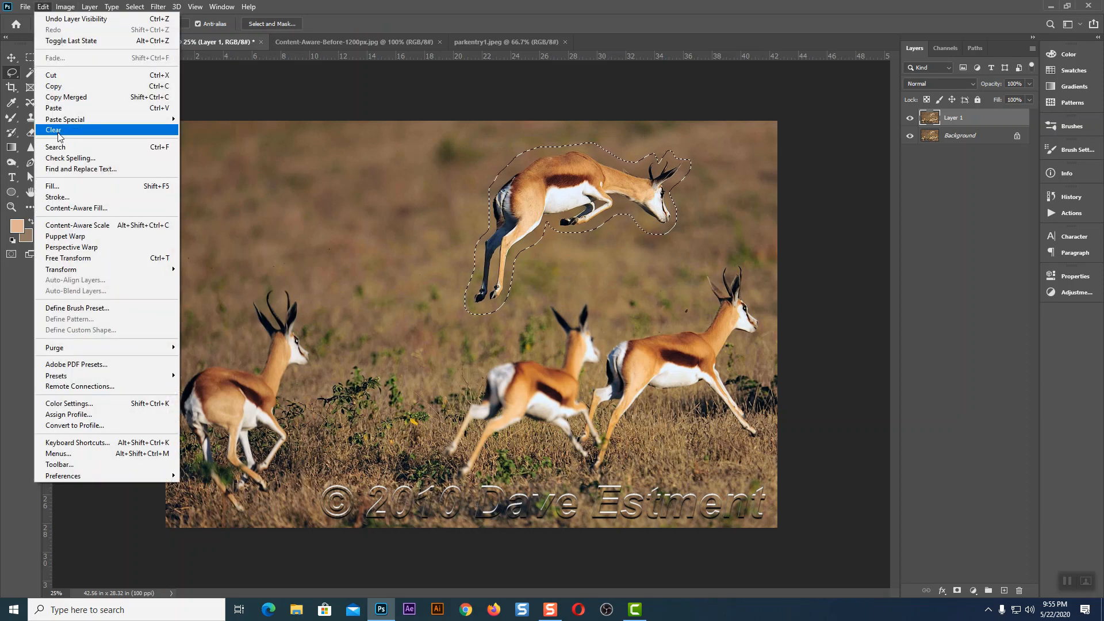
click(78, 206)
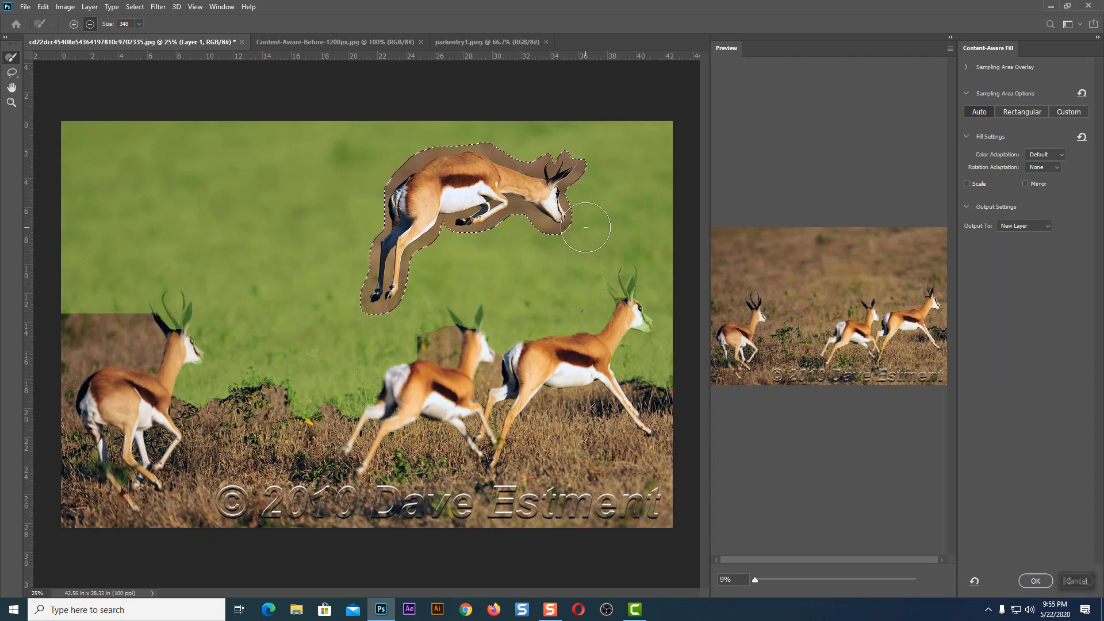
click(180, 312)
mouse_move(180, 312)
mouse_down()
mouse_move(172, 300)
mouse_move(193, 383)
mouse_up()
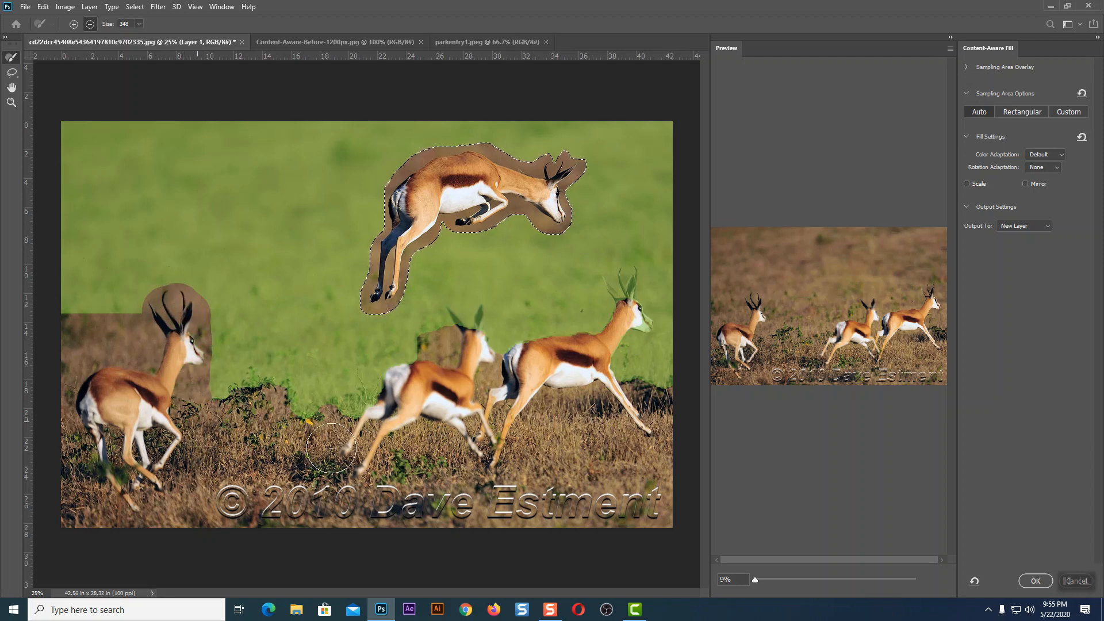
mouse_move(368, 431)
mouse_down()
mouse_move(387, 389)
mouse_move(447, 372)
mouse_move(476, 327)
mouse_move(460, 323)
mouse_move(488, 368)
mouse_move(531, 361)
mouse_move(616, 328)
mouse_move(635, 289)
mouse_move(618, 278)
mouse_move(637, 313)
mouse_move(608, 370)
mouse_move(627, 422)
mouse_up()
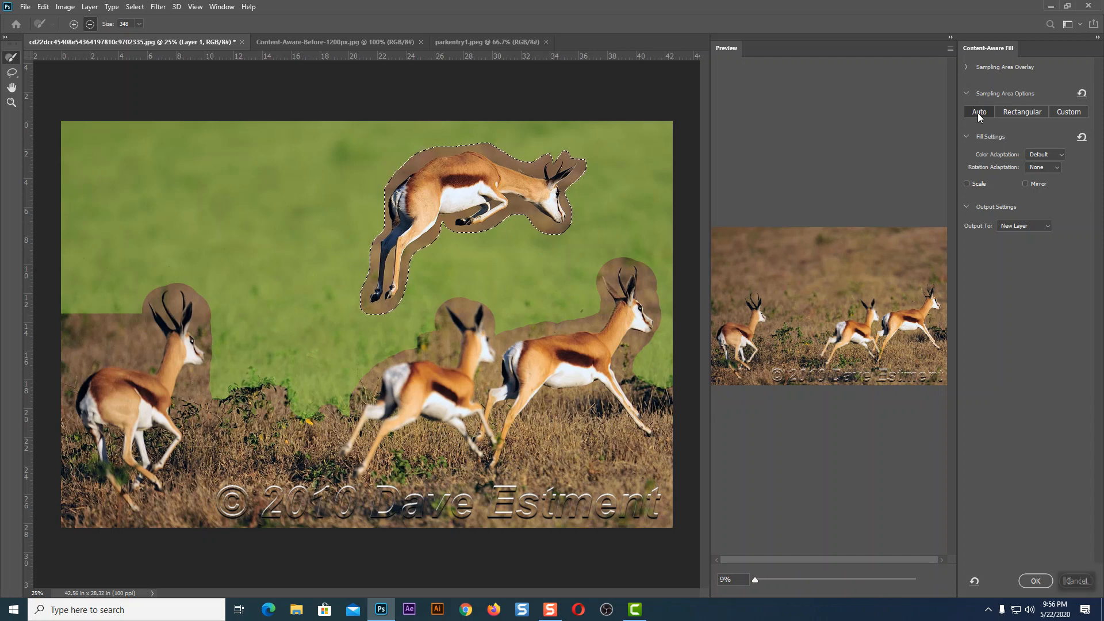
click(1036, 581)
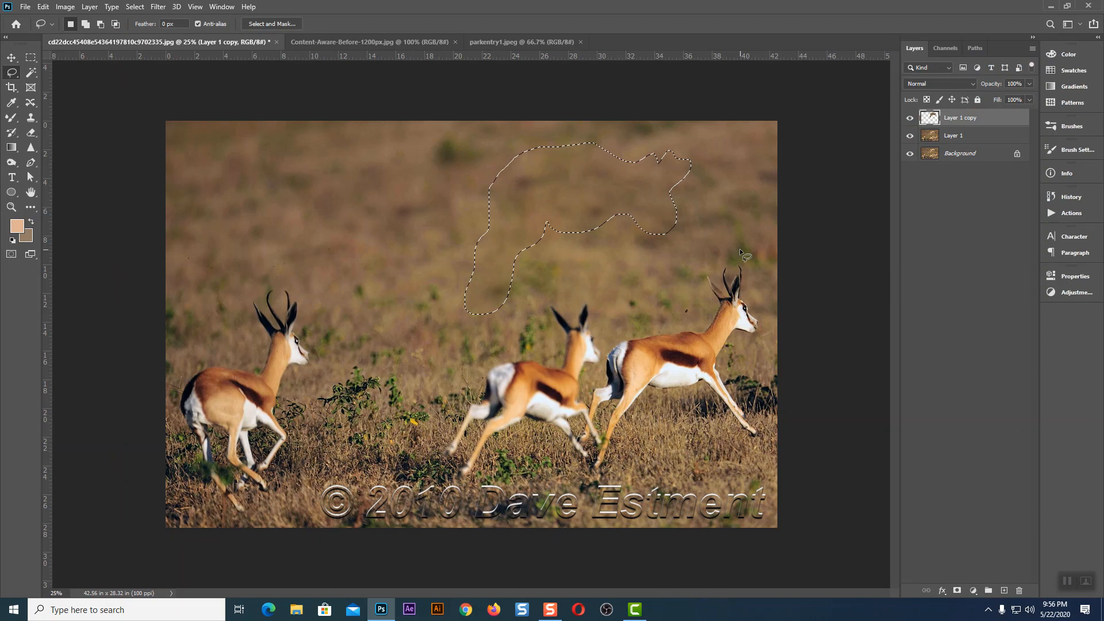
key(ctrl+d)
Compare the photo with and without the fill by toggling the visibility of Layer 1 copy.
click(954, 137)
click(909, 120)
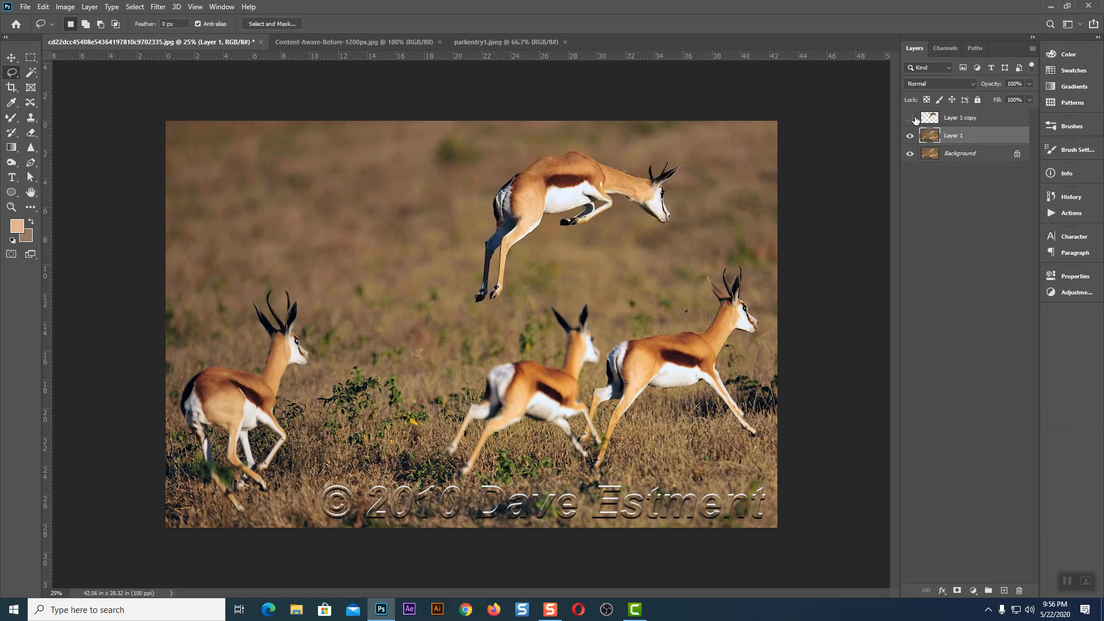
click(908, 118)
click(909, 119)
click(908, 118)
click(908, 119)
click(908, 118)
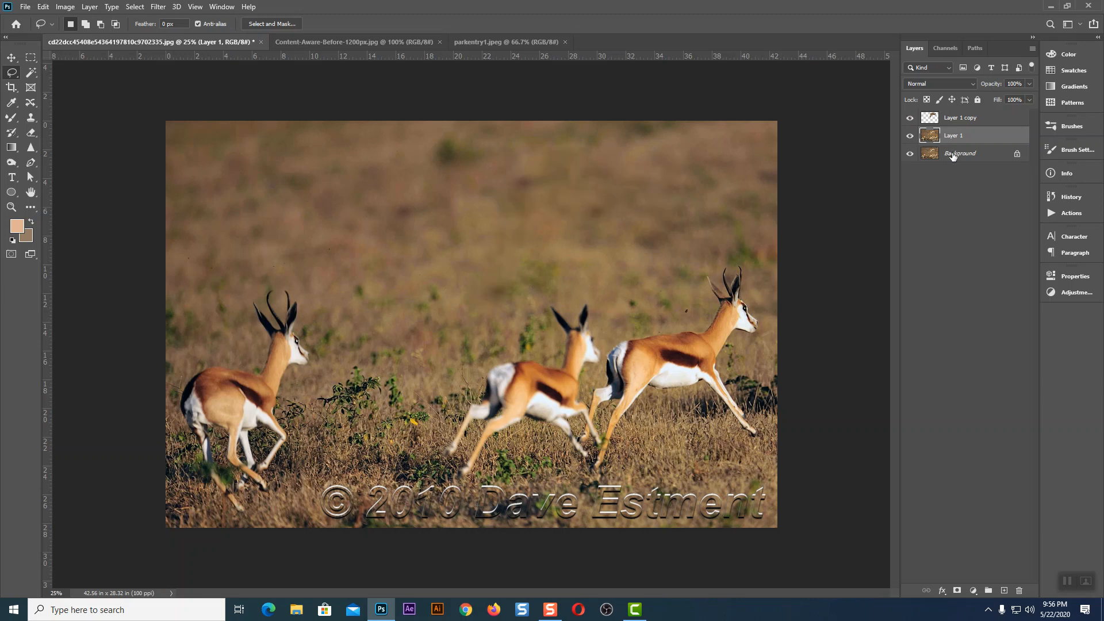
Merge Layer 1 and the Layer 1 copy fill layer into a single layer.
shift+click(957, 119)
right_click(956, 119)
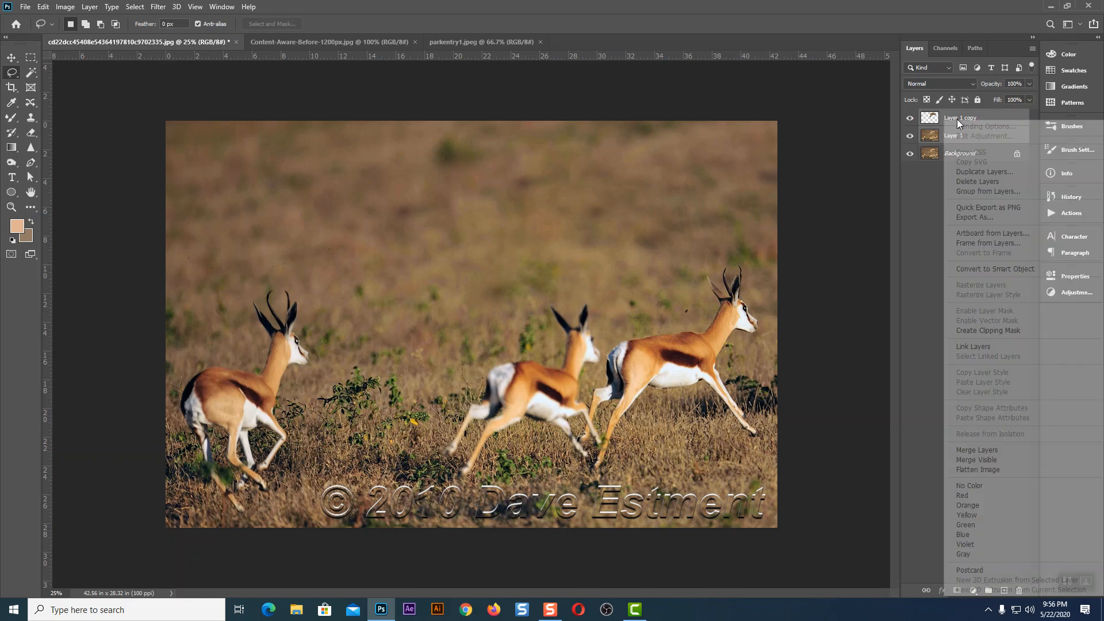
click(968, 450)
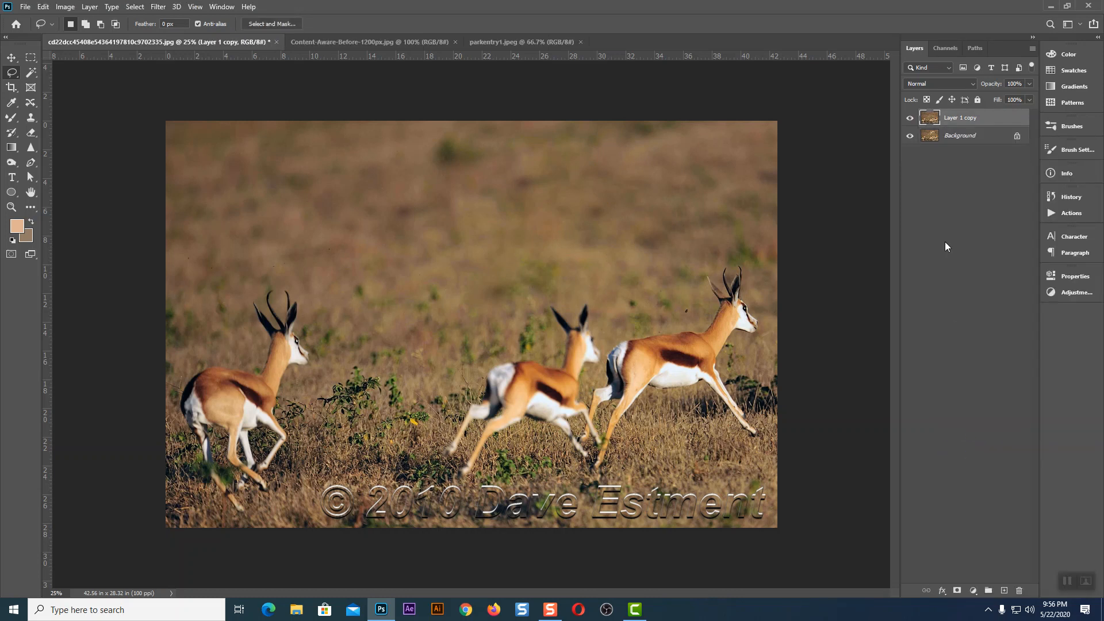
Compare the merged layer with the original Background by toggling their visibility, leaving both shown and the merged layer active.
click(912, 136)
click(910, 118)
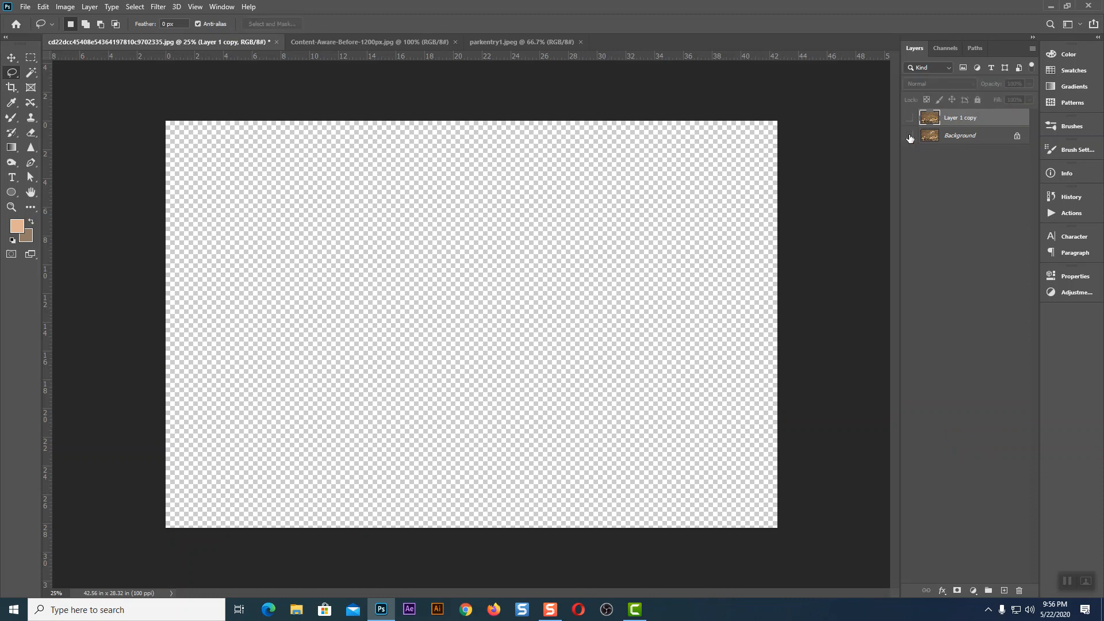
click(909, 136)
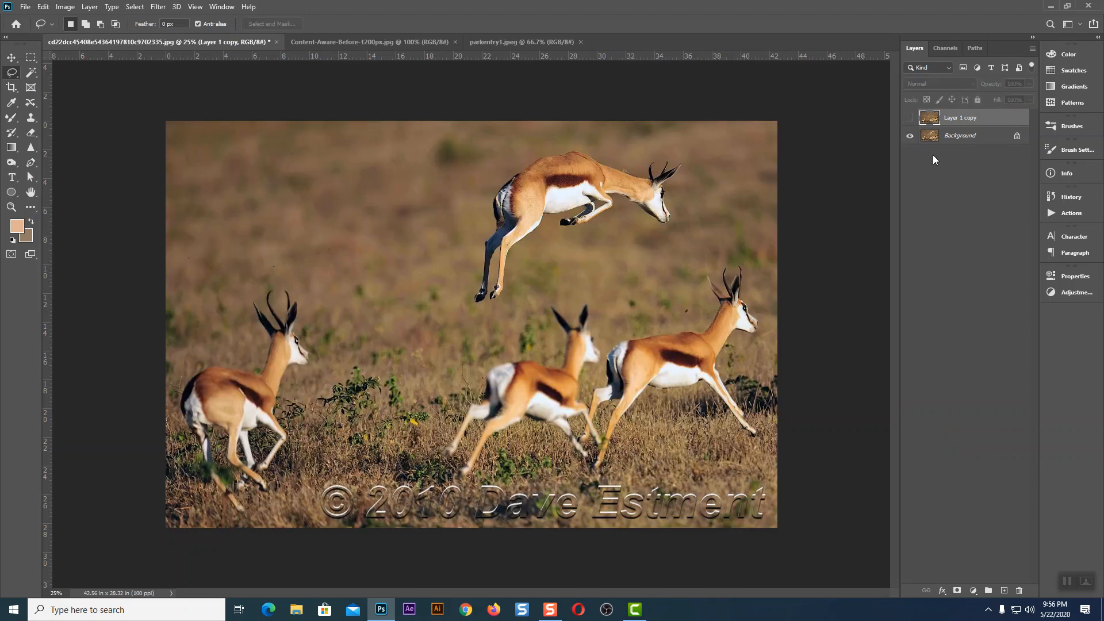
click(910, 118)
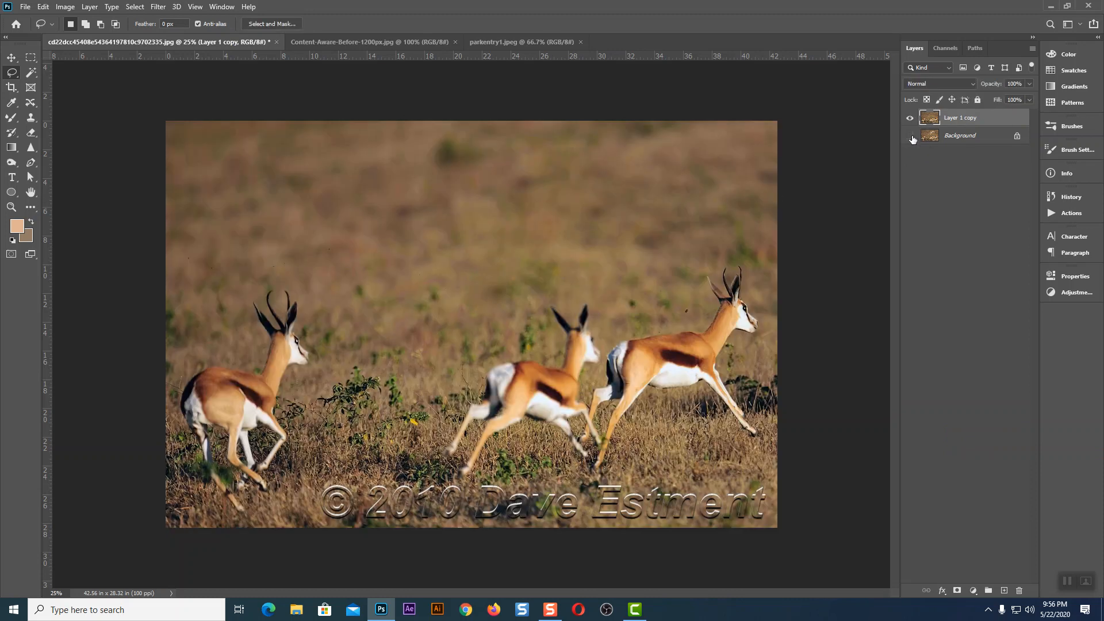
click(956, 140)
click(909, 136)
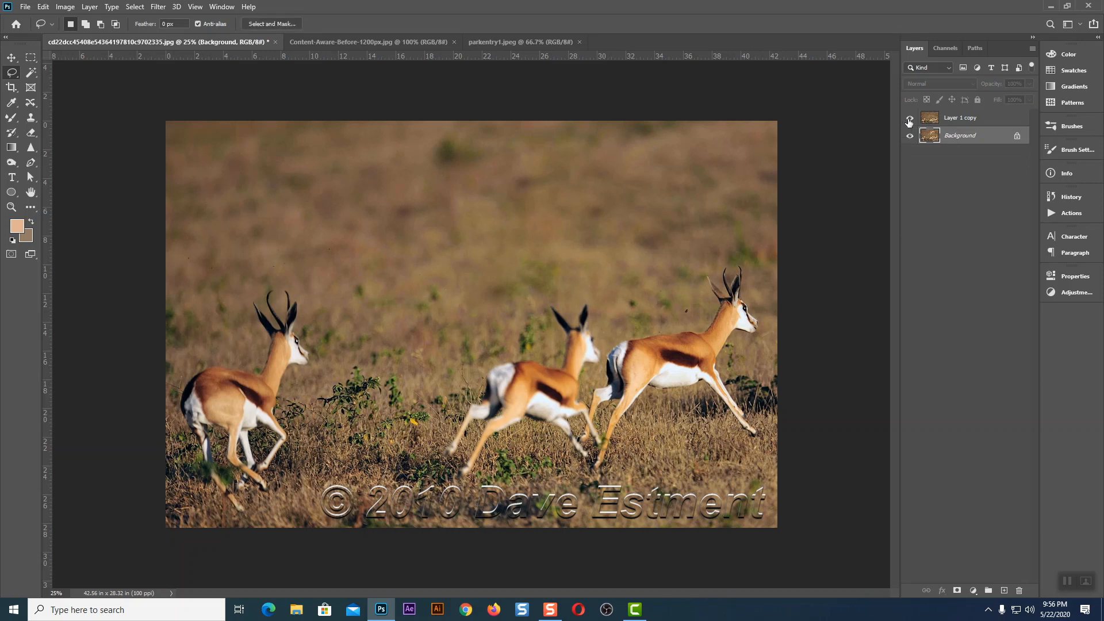
click(952, 119)
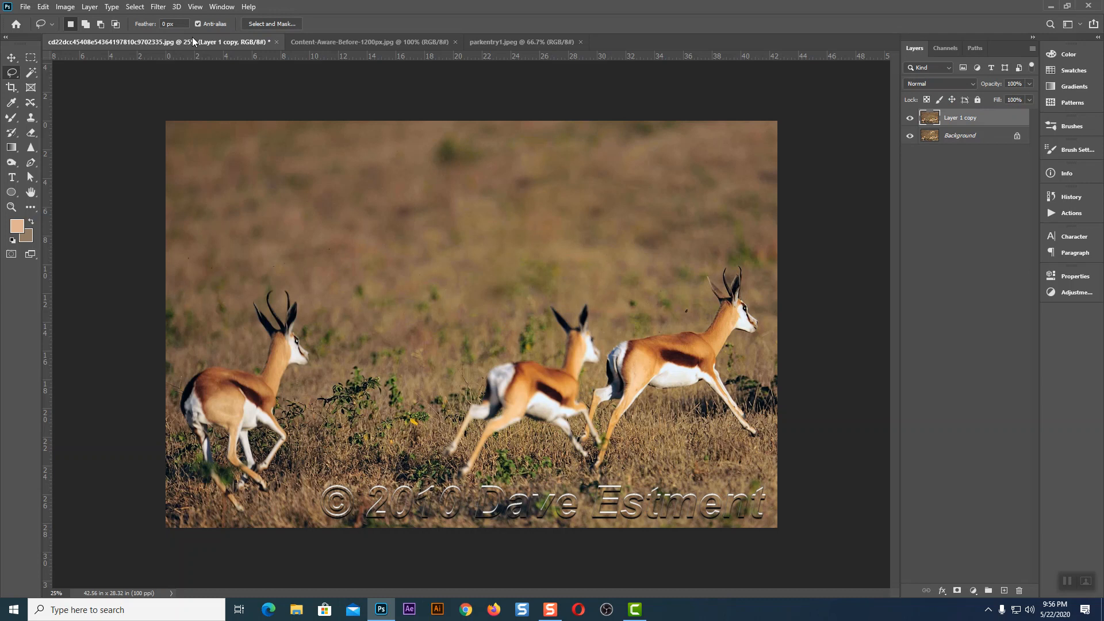
Switch to the Content-Aware-Before-1200px.jpg beach photo, activate the Clone Stamp tool and duplicate the Background layer.
click(360, 39)
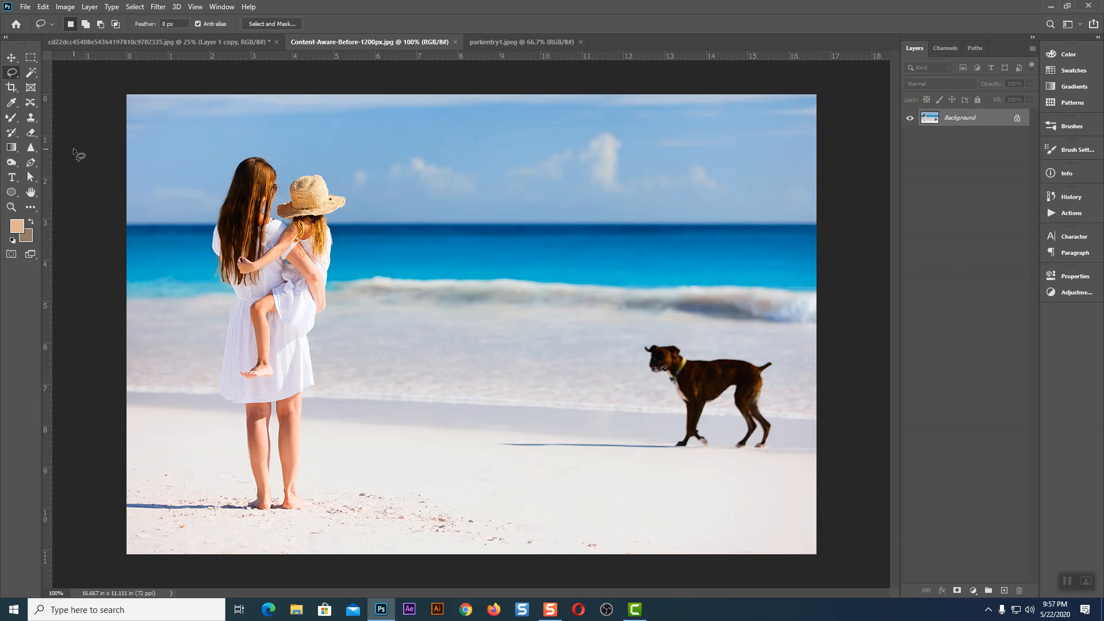
click(31, 117)
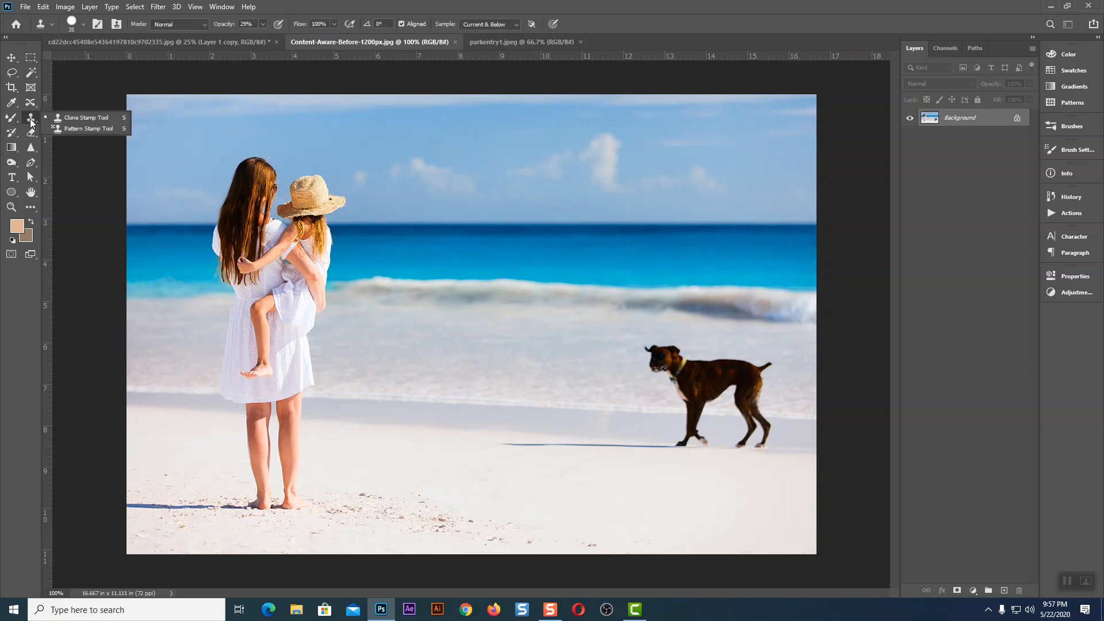
click(71, 119)
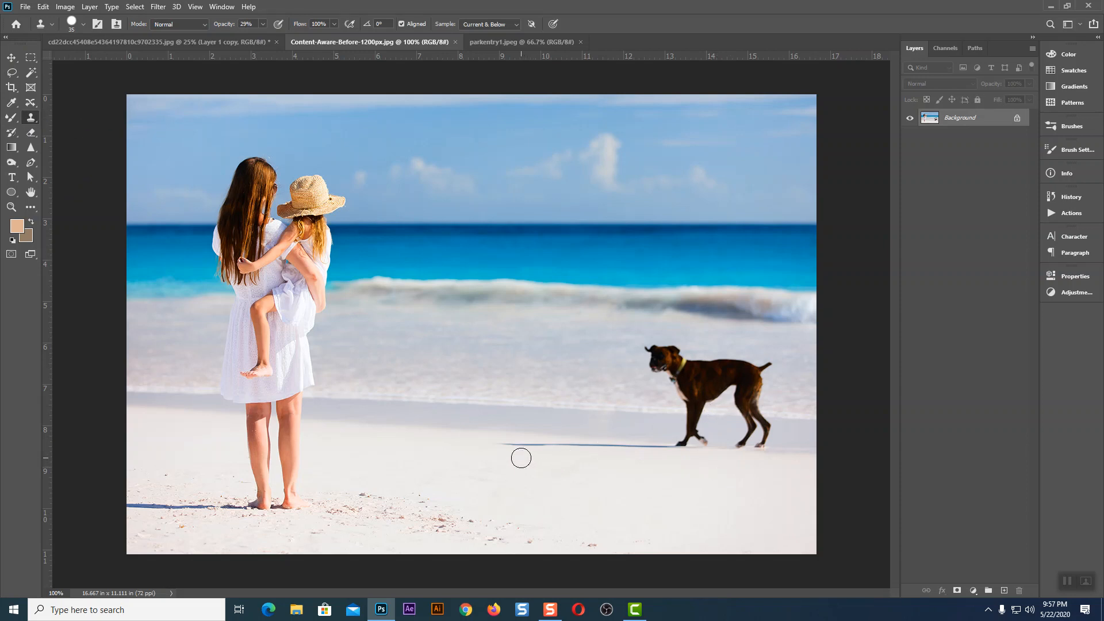
key(ctrl+plus)
drag(541, 381, 504, 213)
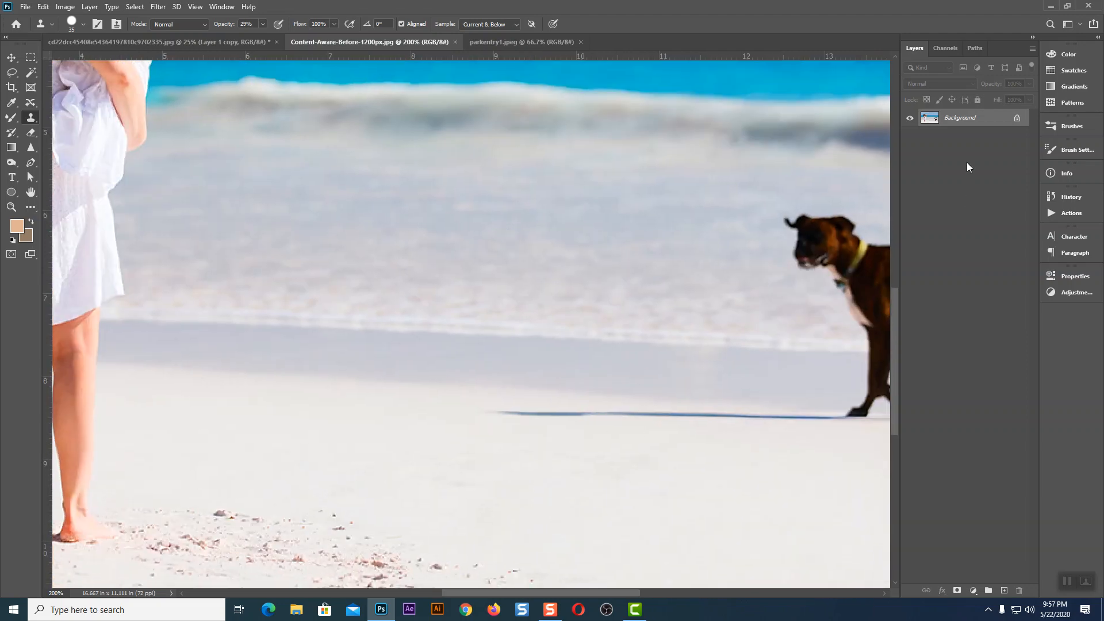
key(ctrl+j)
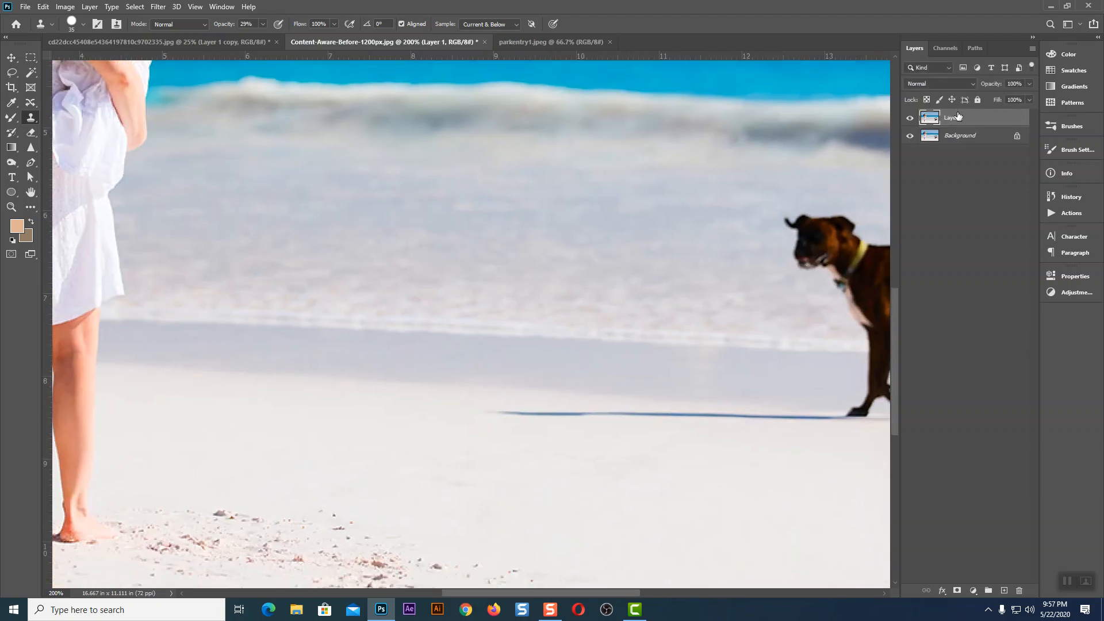
Try cloning nearby sand over the tip of the dog's shadow with a smaller brush at 29% opacity, undoing each stroke.
key(bracketleft)
key(bracketleft)
key(bracketleft)
key(bracketleft)
key(bracketright)
alt+click(513, 428)
drag(493, 418, 543, 415)
key(ctrl+z)
mouse_move(481, 412)
mouse_down()
mouse_move(564, 411)
mouse_move(536, 419)
mouse_up()
key(ctrl+z)
Try cloning sand over the dog's whole shadow at 100% opacity, and undo the cloning.
click(258, 22)
mouse_move(488, 412)
mouse_down()
mouse_move(549, 413)
mouse_move(486, 414)
mouse_move(842, 422)
mouse_up()
key(ctrl+minus)
key(ctrl+minus)
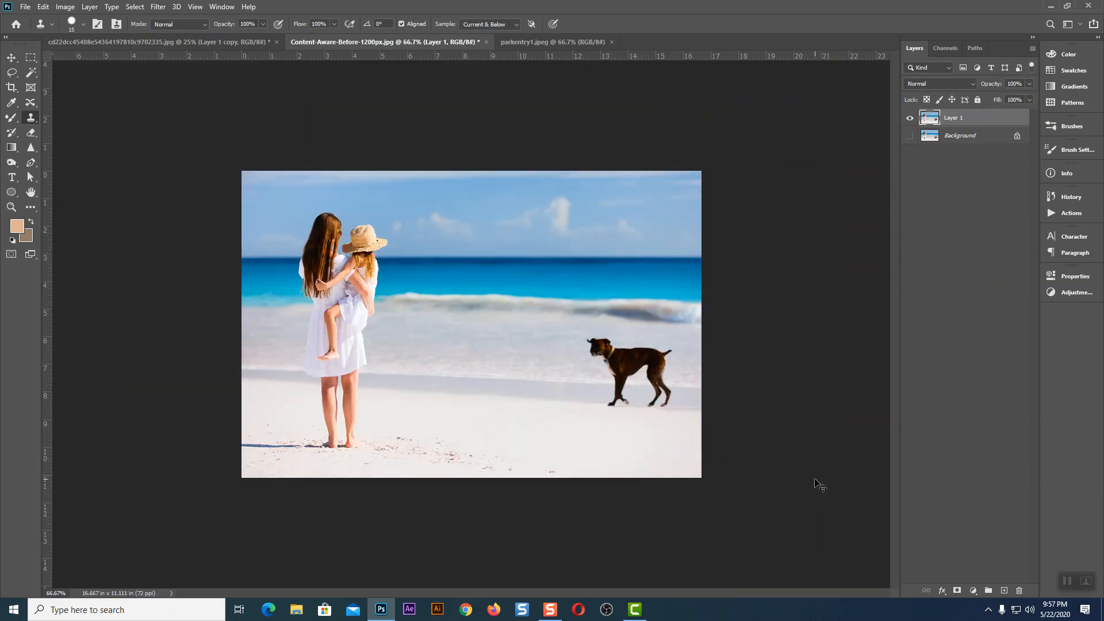
key(ctrl+plus)
key(ctrl+plus)
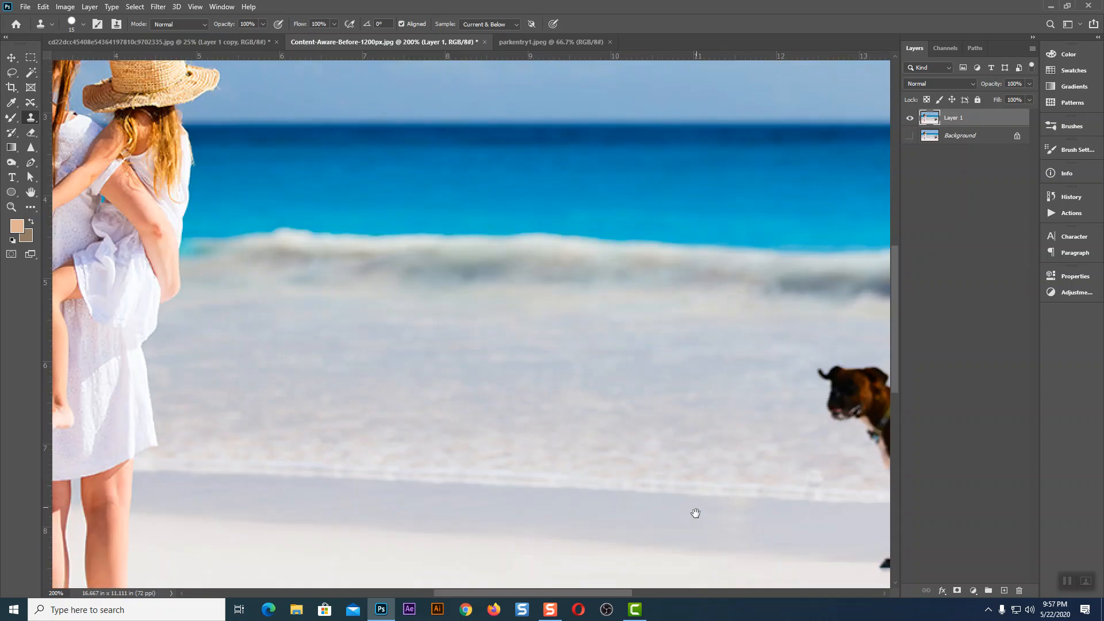
drag(695, 495, 651, 304)
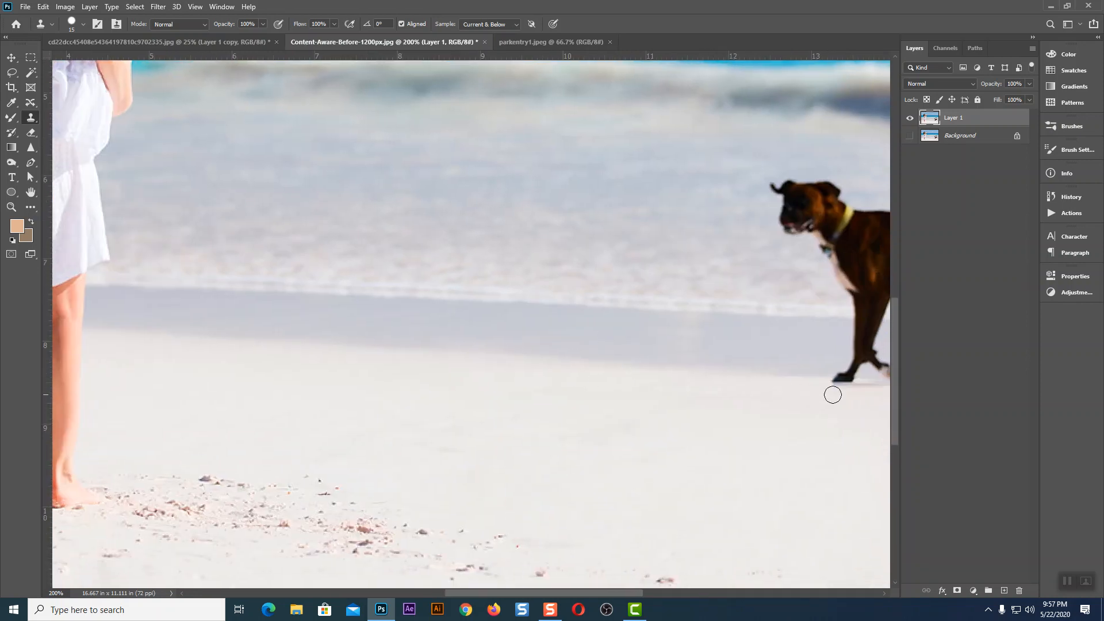
key(ctrl+z)
key(ctrl+z)
key(ctrl+minus)
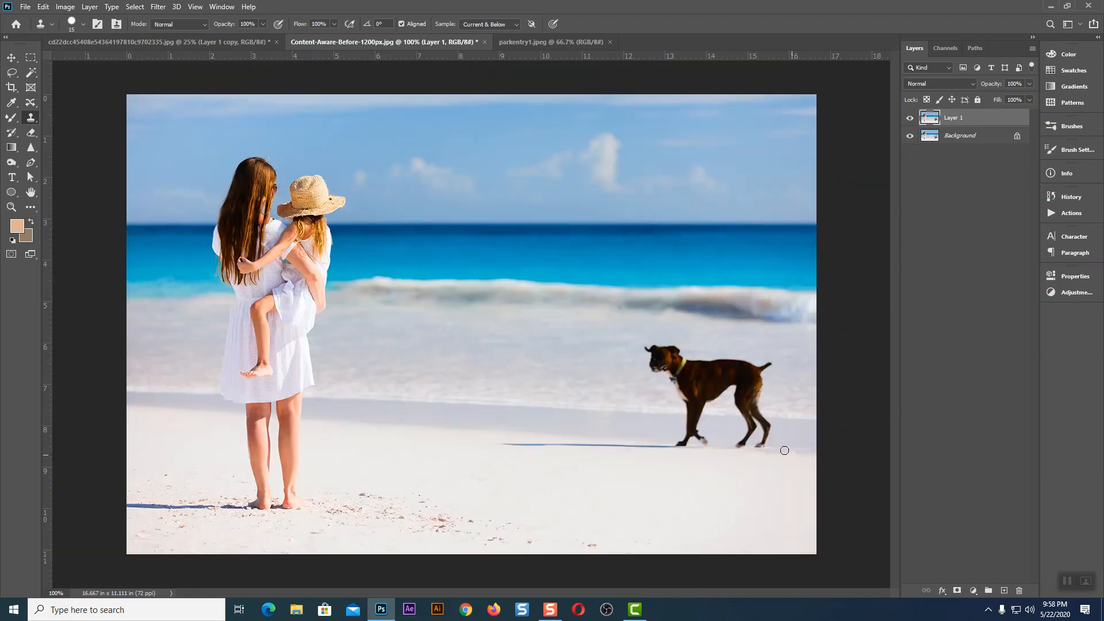
Select the dog together with its long shadow on Layer 1 using a loose freehand Lasso outline.
click(12, 57)
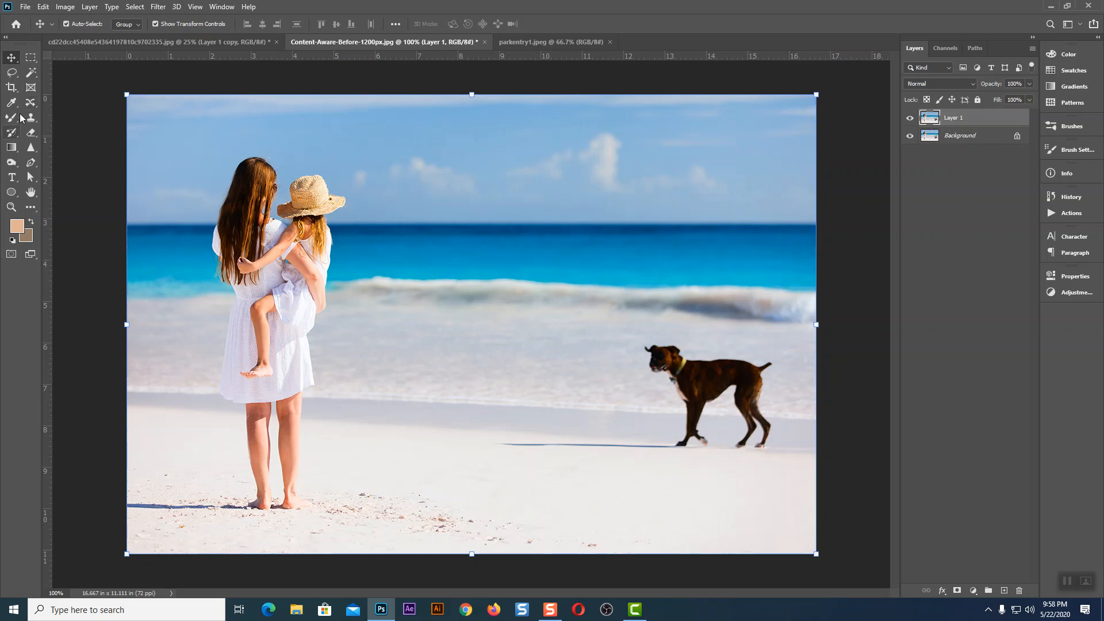
click(12, 73)
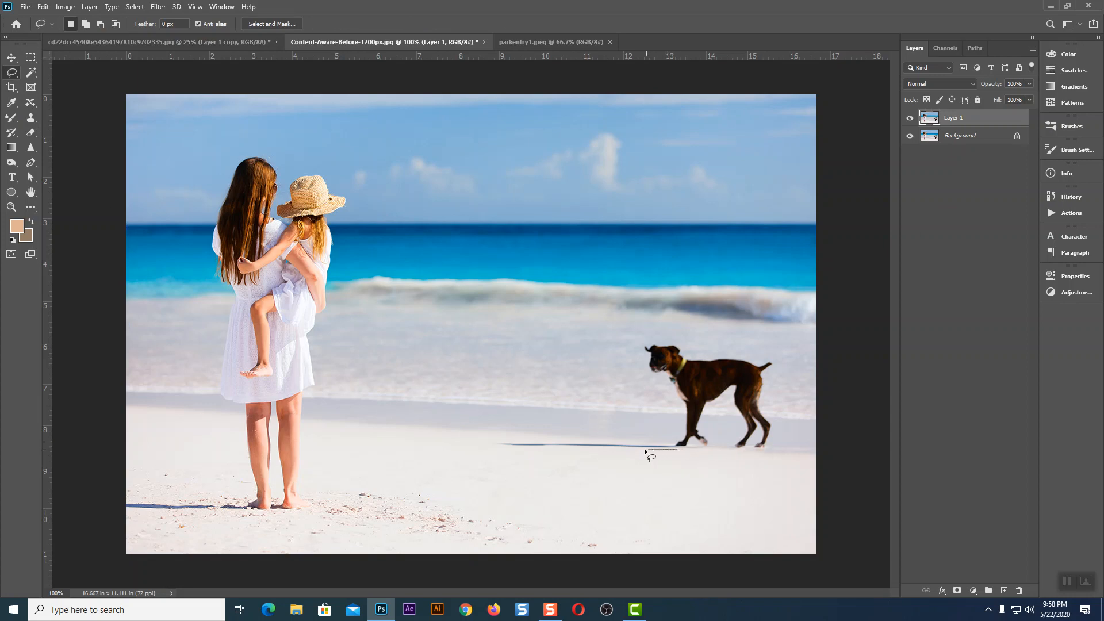
drag(645, 451, 622, 453)
drag(527, 438, 649, 439)
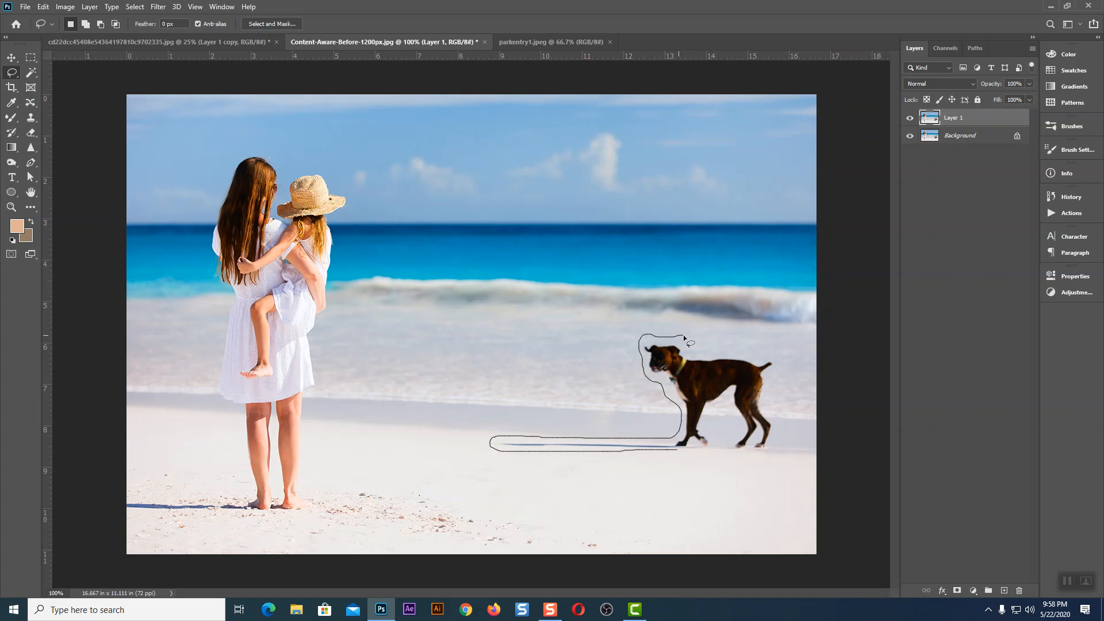
drag(693, 354, 768, 358)
mouse_move(779, 438)
mouse_down()
mouse_move(732, 460)
mouse_move(721, 429)
mouse_up()
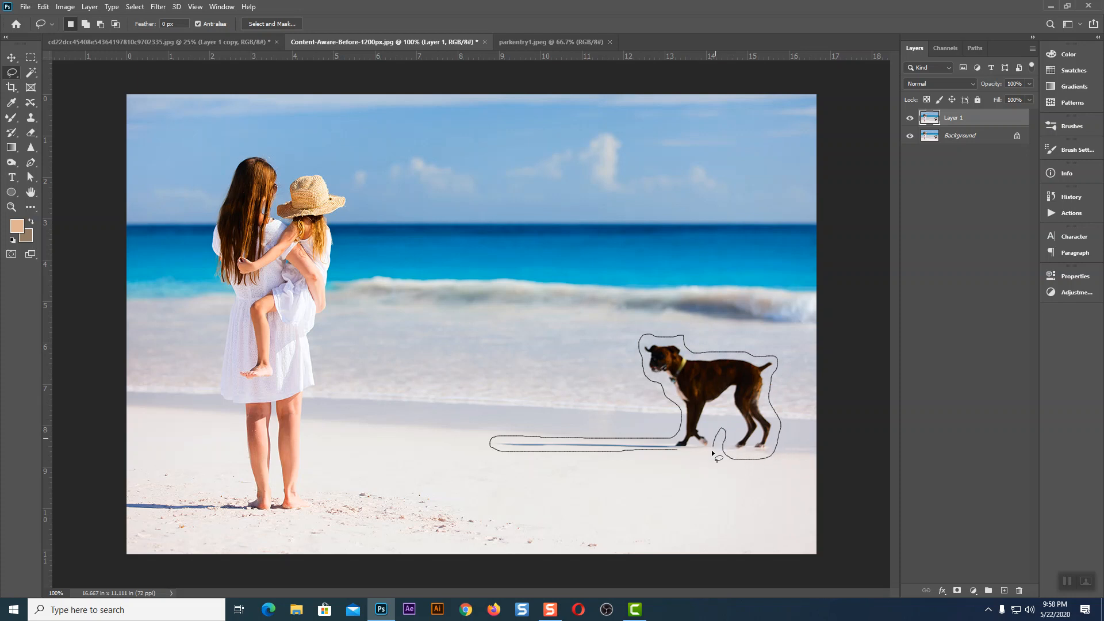
drag(672, 453, 674, 453)
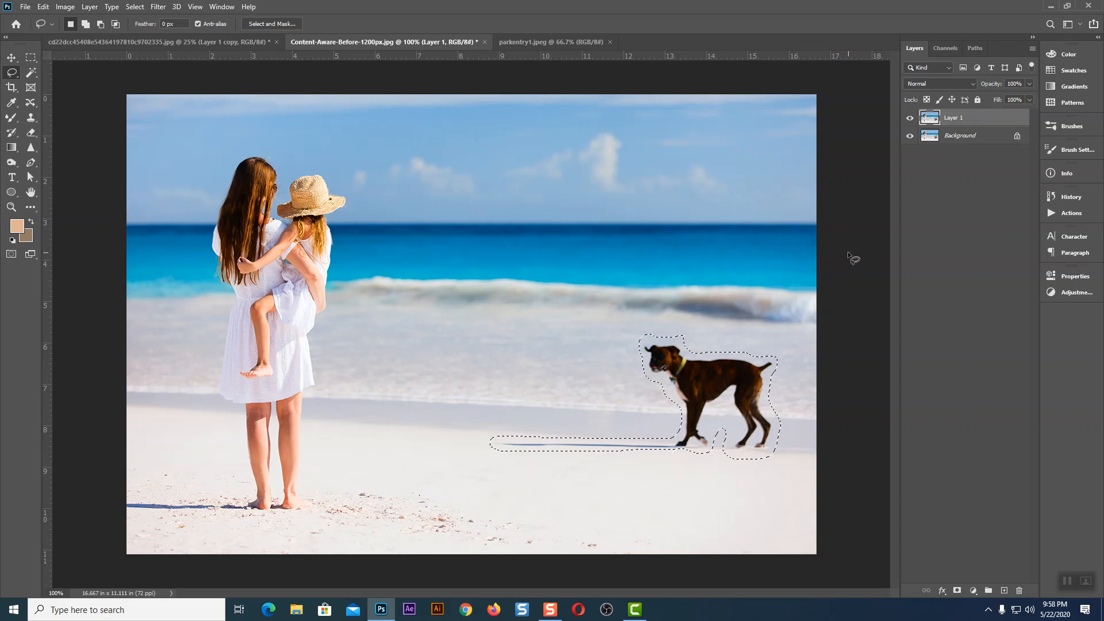
Hide the Background layer and try deleting the selected dog and shadow from Layer 1, undoing the deletion.
click(910, 136)
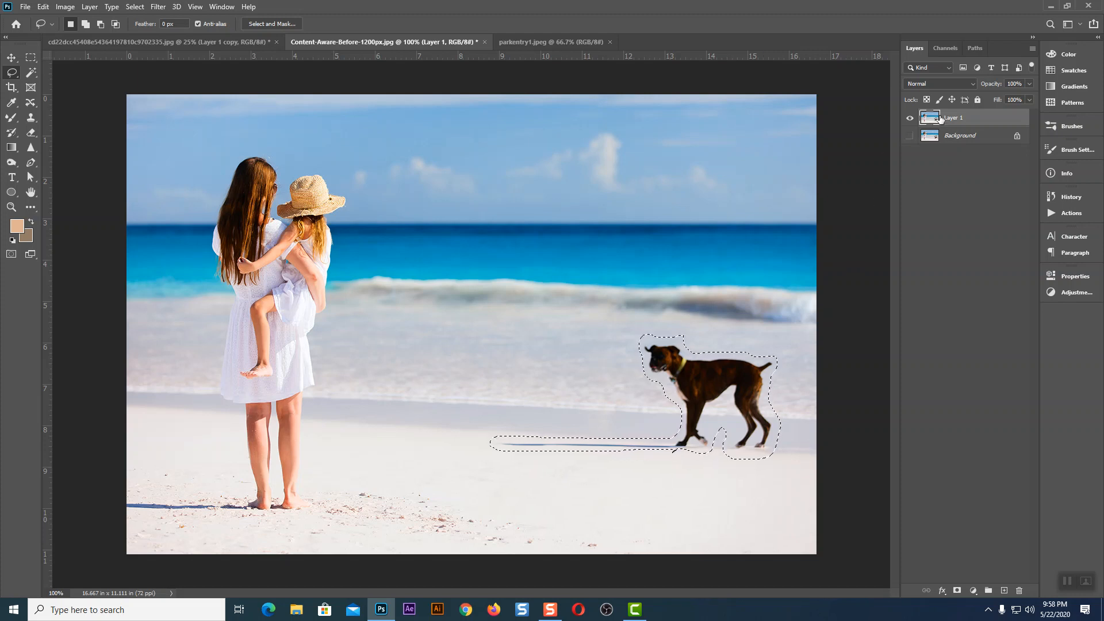
key(Delete)
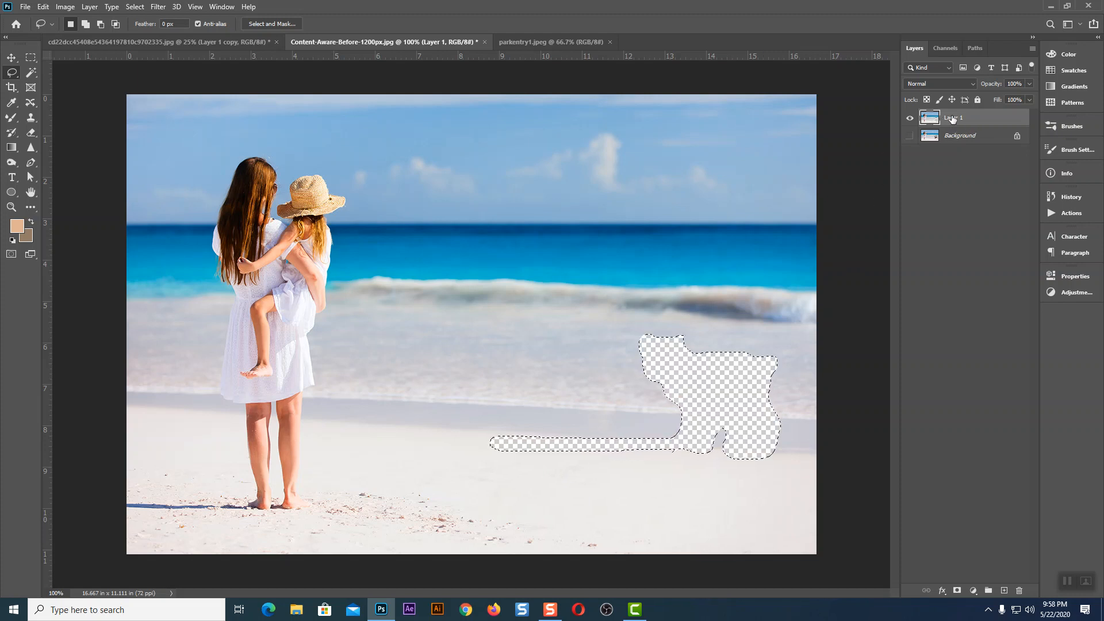
key(ctrl+z)
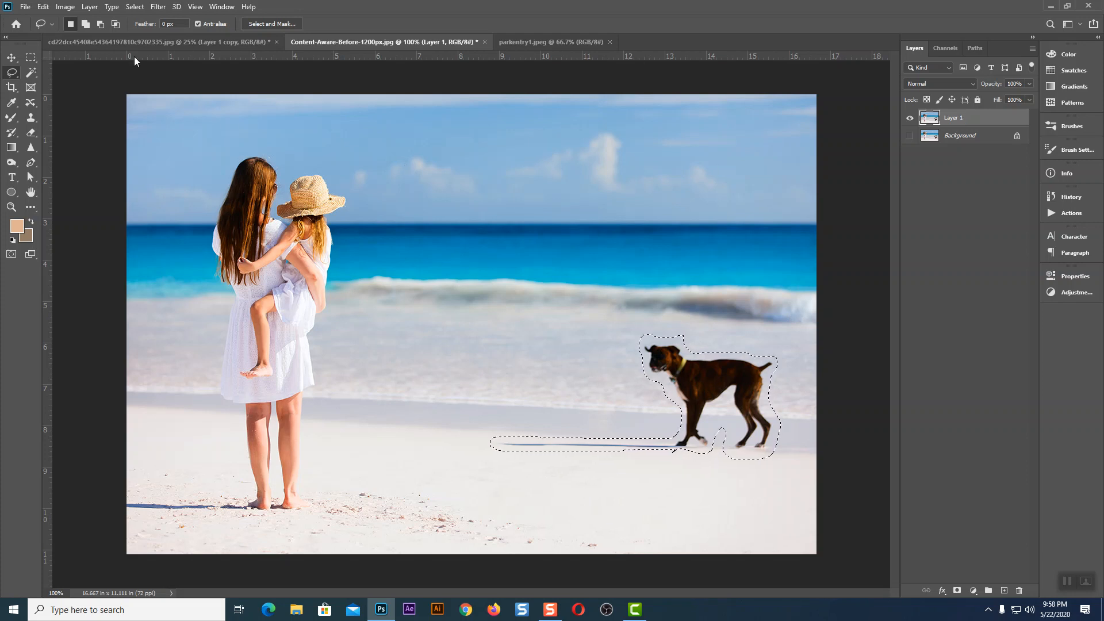
Try the Fill command with Content-Aware contents on the dog and shadow, deselect, and undo both the deselection and the fill.
click(43, 7)
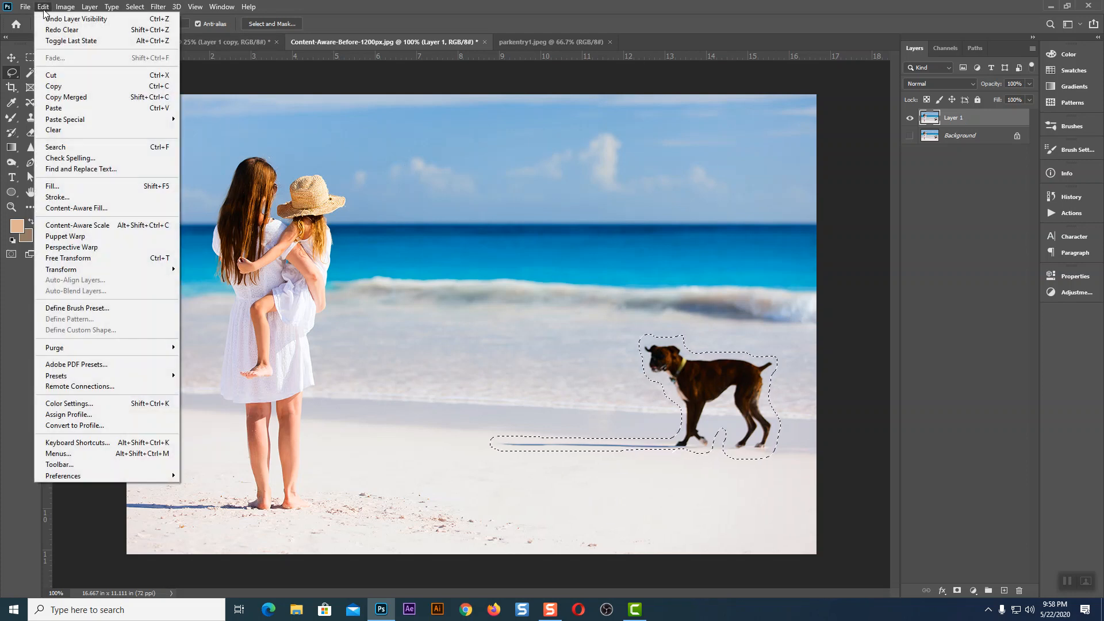
click(65, 186)
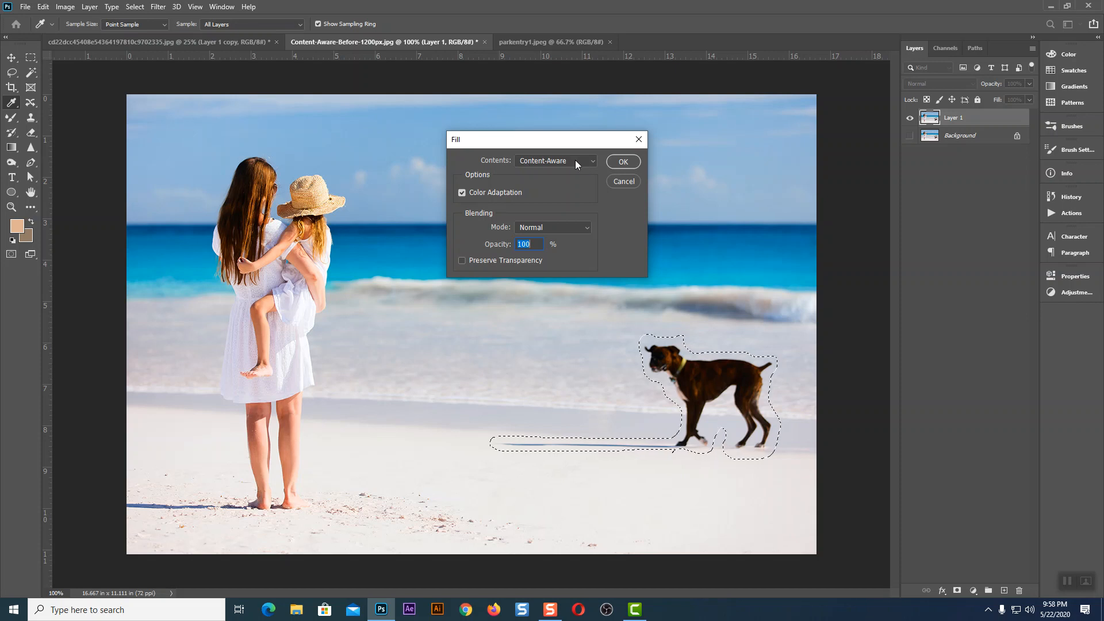
click(622, 161)
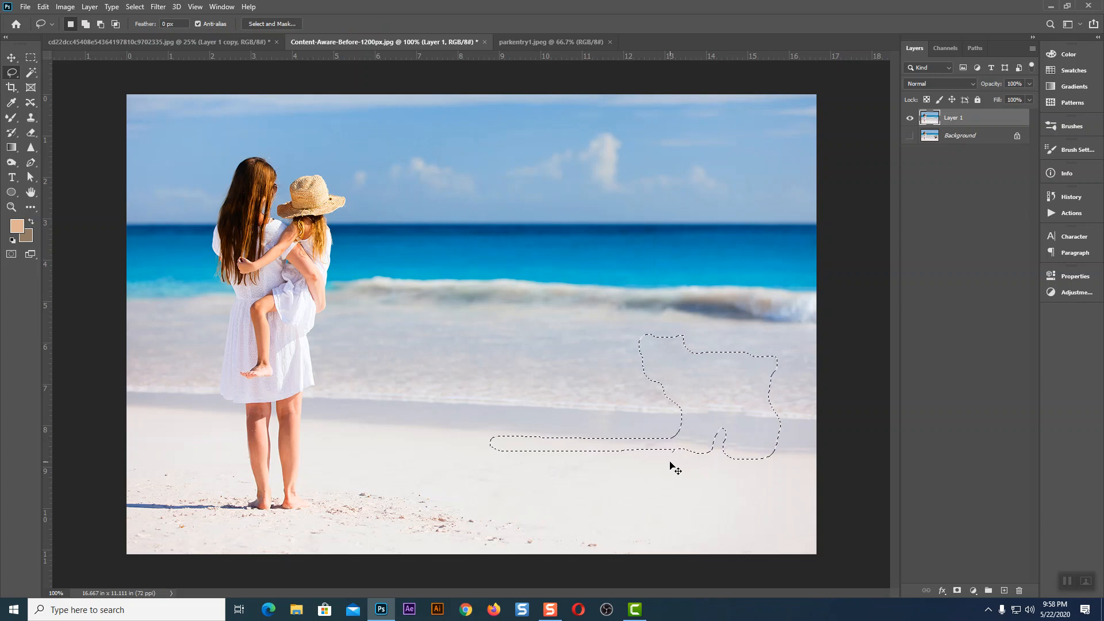
key(ctrl+d)
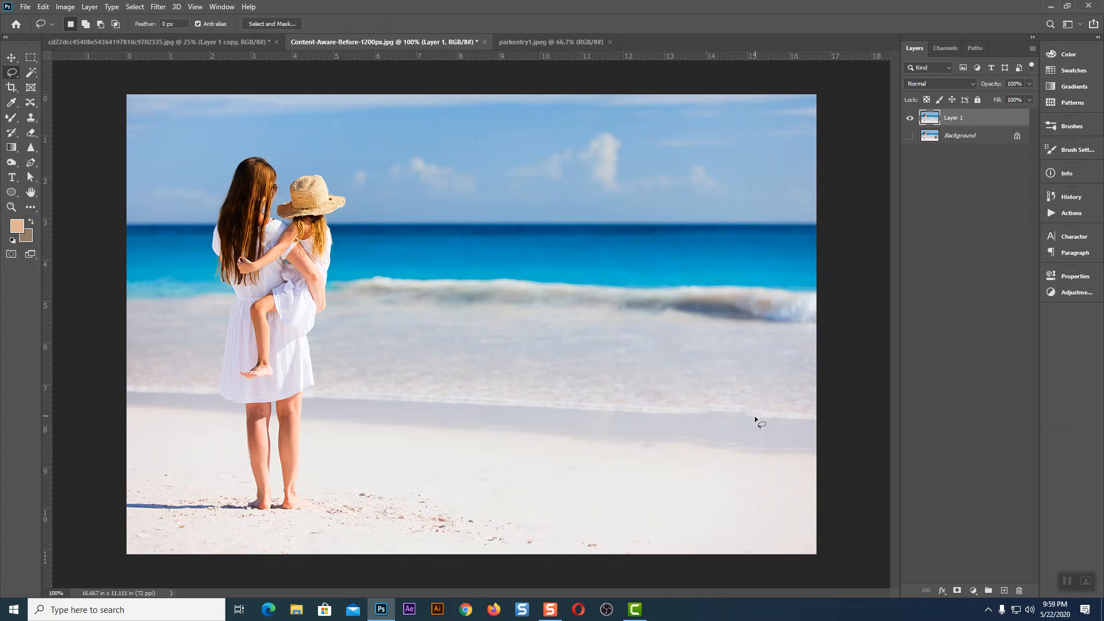
key(ctrl+z)
key(ctrl+z)
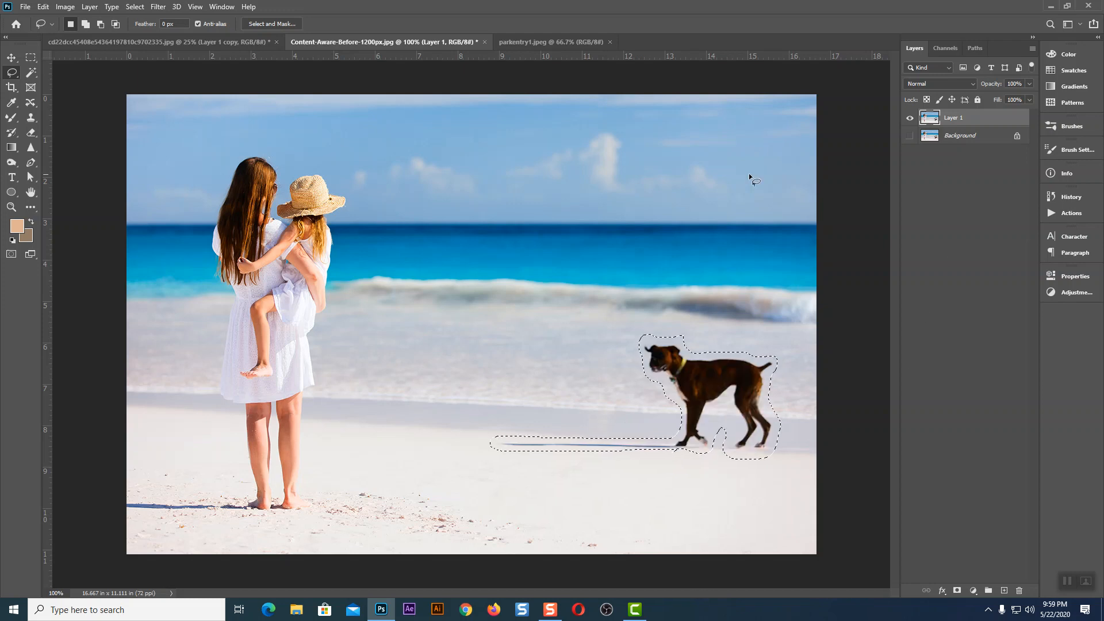
Remove the dog and shadow with Content-Aware Fill, limiting the sampling area to nearby sand and water, output to a new layer, and deselect.
click(44, 7)
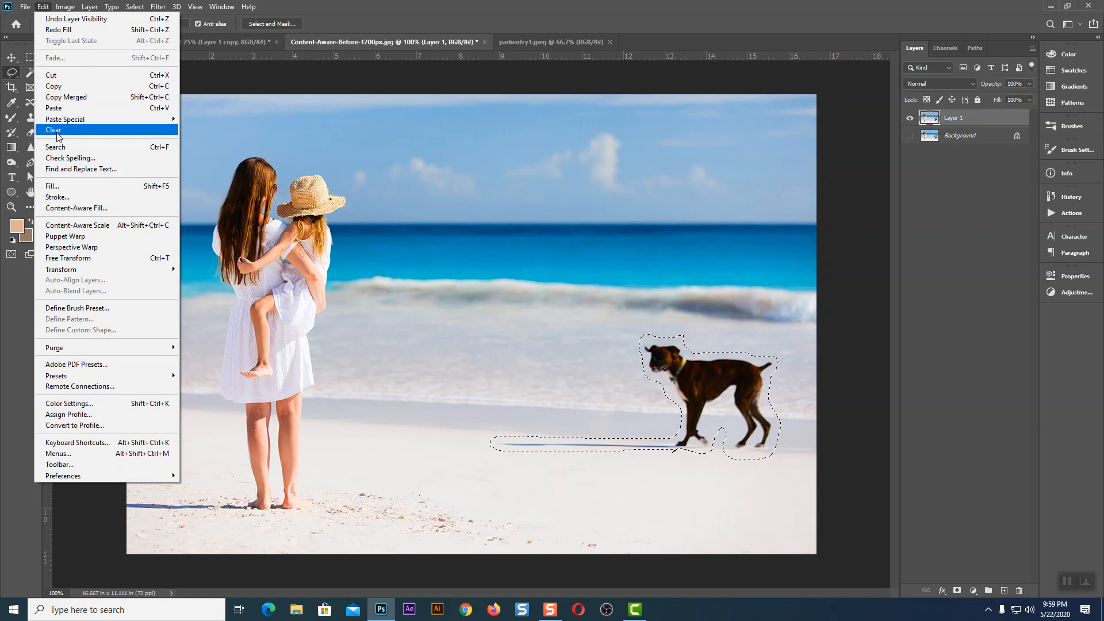
click(94, 209)
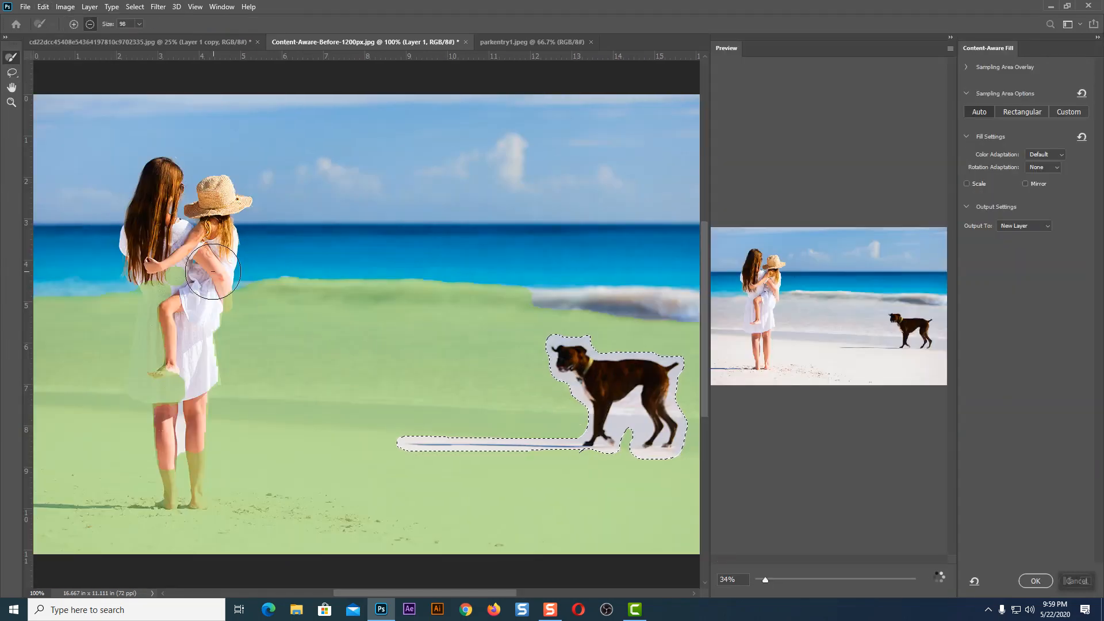
mouse_move(213, 272)
mouse_down()
mouse_move(157, 228)
mouse_move(159, 480)
mouse_move(143, 310)
mouse_move(128, 292)
mouse_move(35, 304)
mouse_move(59, 576)
mouse_move(97, 358)
mouse_move(86, 327)
mouse_move(140, 503)
mouse_move(131, 381)
mouse_move(118, 378)
mouse_move(188, 568)
mouse_move(199, 428)
mouse_move(196, 534)
mouse_move(229, 292)
mouse_move(236, 324)
mouse_move(269, 253)
mouse_move(265, 562)
mouse_move(227, 470)
mouse_move(239, 562)
mouse_move(240, 333)
mouse_move(266, 275)
mouse_move(338, 267)
mouse_move(524, 270)
mouse_move(343, 297)
mouse_move(306, 329)
mouse_move(289, 376)
mouse_move(293, 525)
mouse_move(340, 549)
mouse_move(560, 564)
mouse_move(300, 503)
mouse_move(499, 554)
mouse_move(737, 556)
mouse_up()
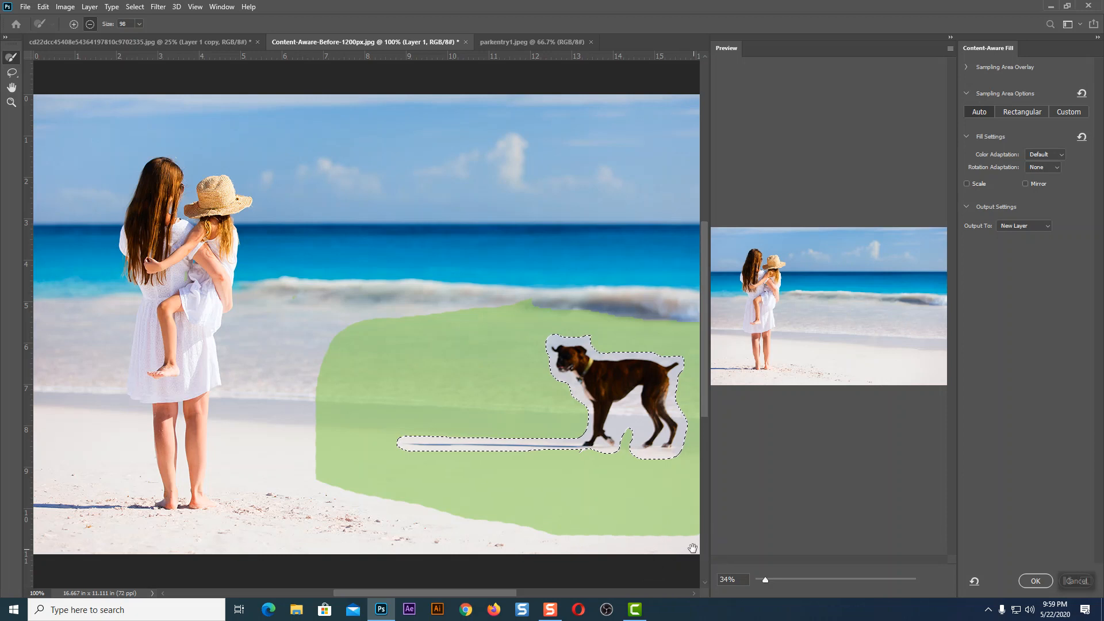
mouse_move(278, 352)
mouse_down()
mouse_move(307, 455)
mouse_move(360, 511)
mouse_up()
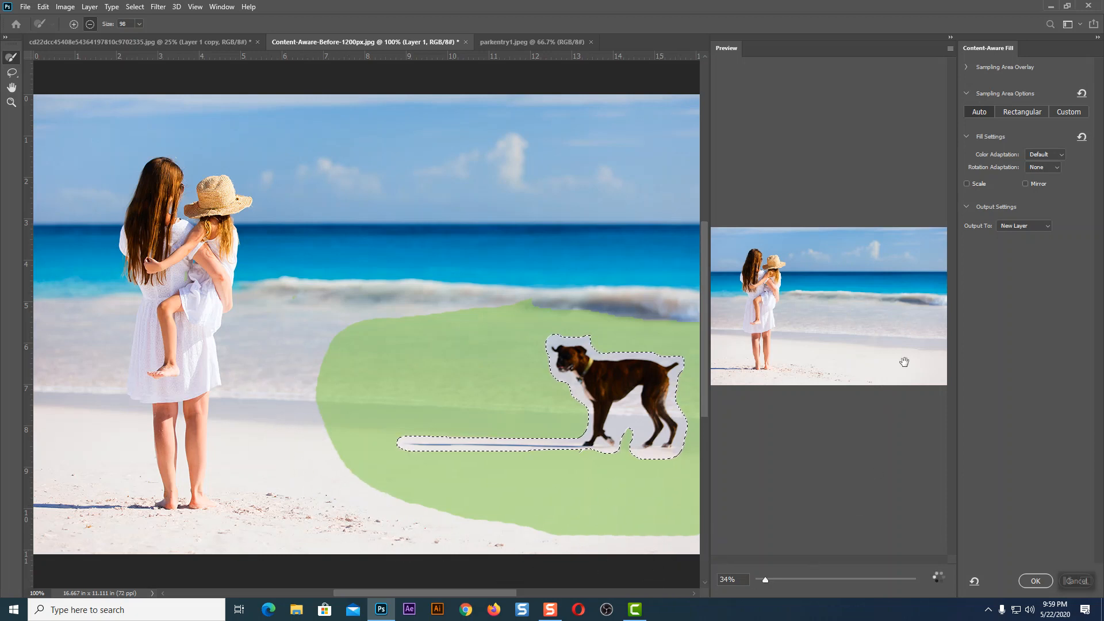
mouse_move(517, 267)
mouse_down()
mouse_move(389, 316)
mouse_move(312, 366)
mouse_move(348, 363)
mouse_move(518, 291)
mouse_move(499, 348)
mouse_move(475, 367)
mouse_move(320, 380)
mouse_move(460, 388)
mouse_move(497, 354)
mouse_up()
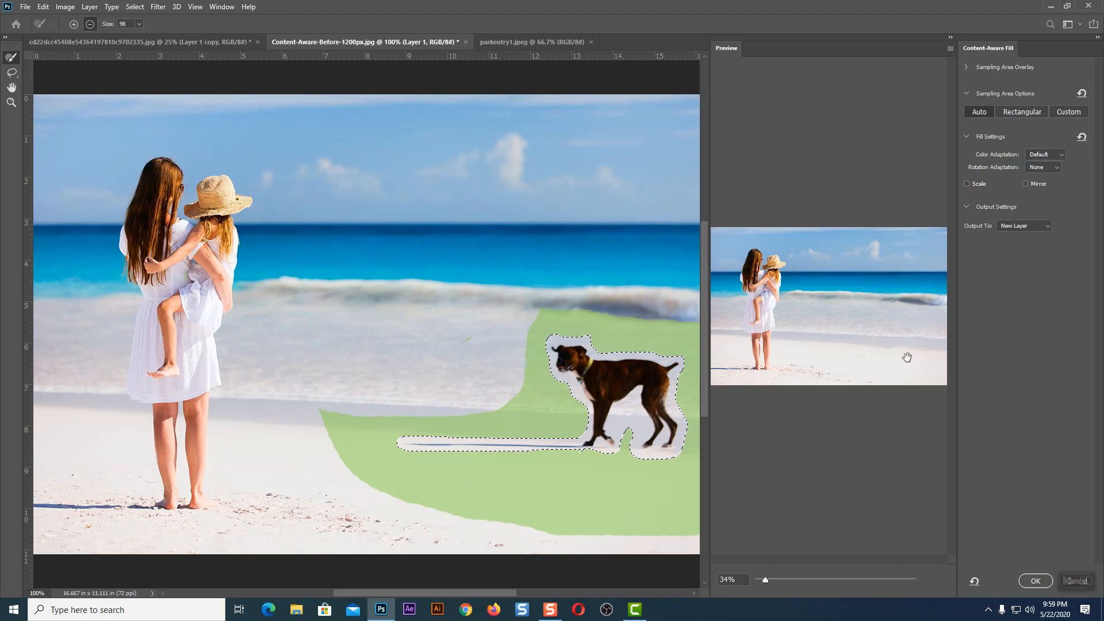
click(1035, 581)
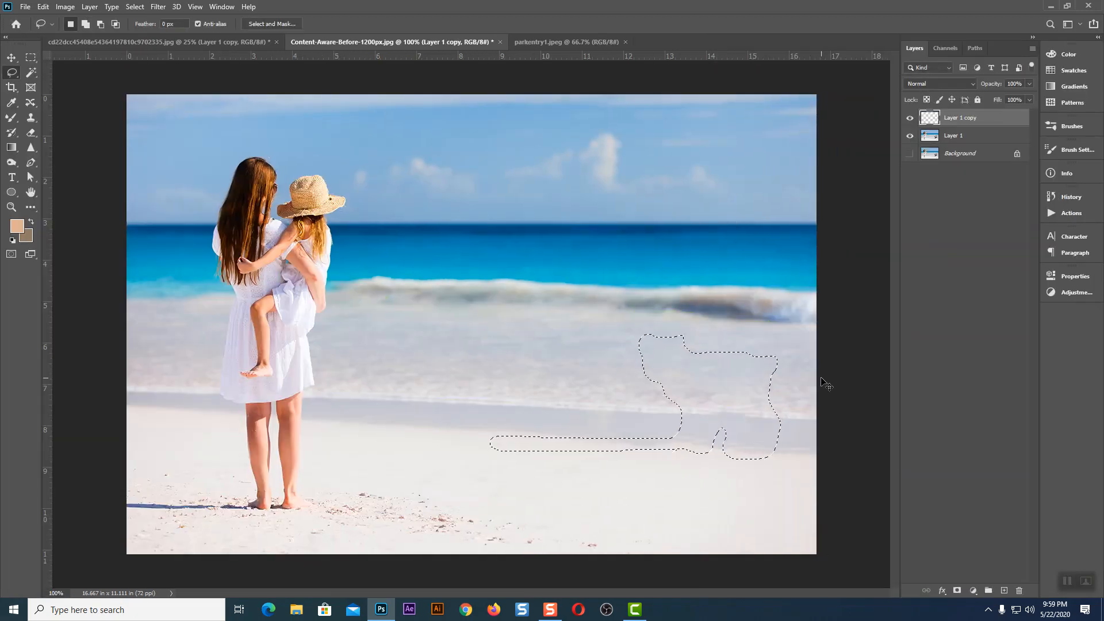
key(ctrl+d)
Inspect the fill patch on its own and compare the photo with and without it by toggling layer visibility.
click(910, 137)
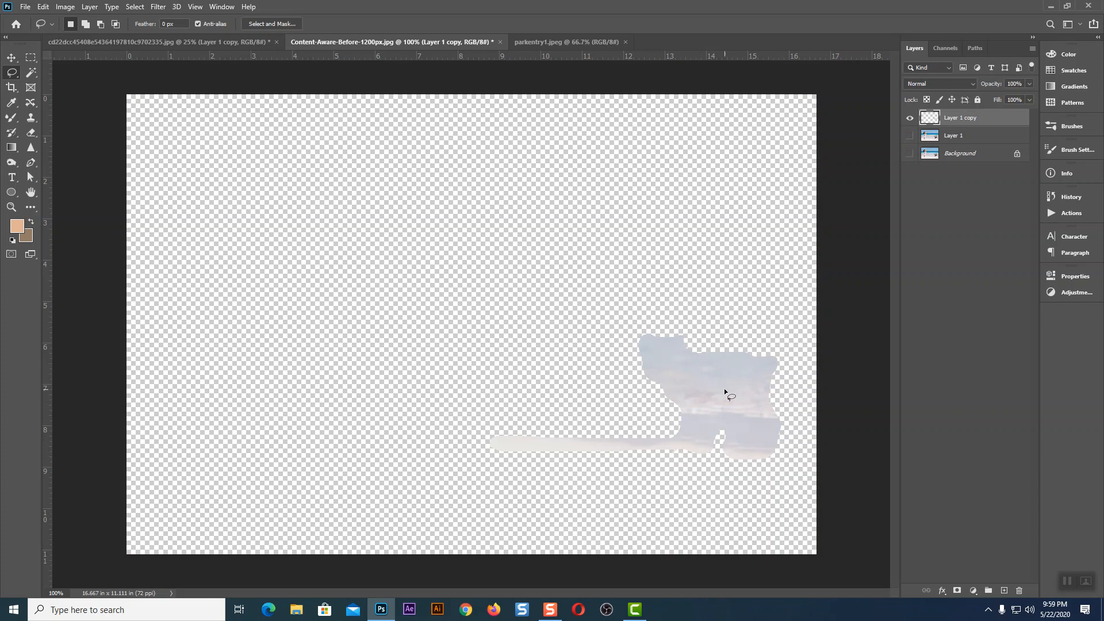
click(909, 135)
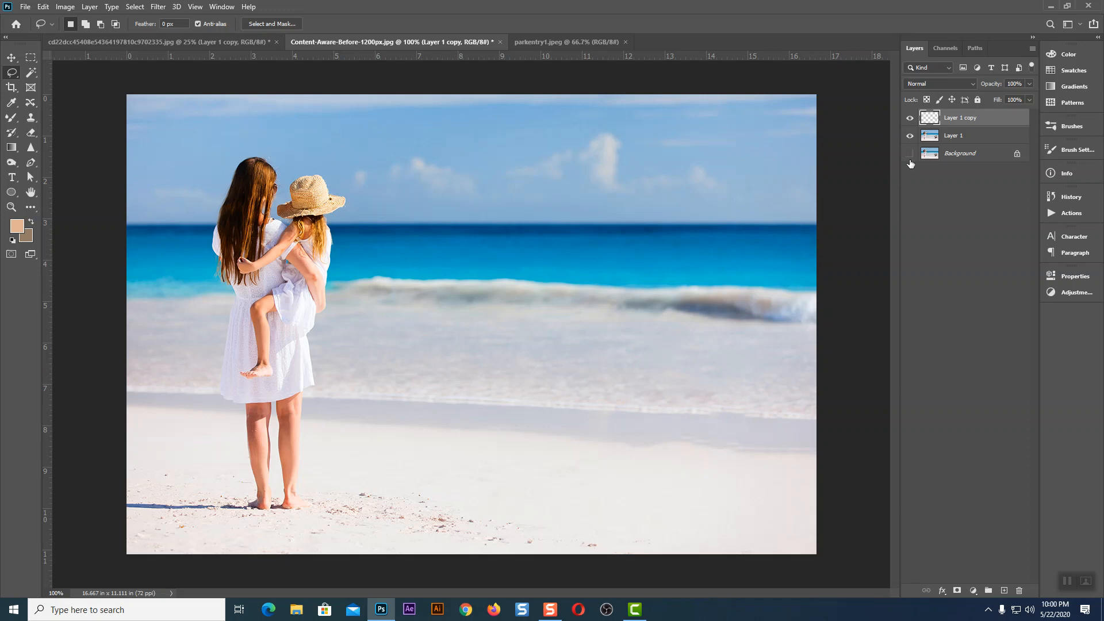
click(910, 119)
click(910, 119)
click(910, 120)
click(910, 119)
Hide Layer 1 copy and draw a new Lasso selection around the dog and its shadow on Layer 1.
click(910, 119)
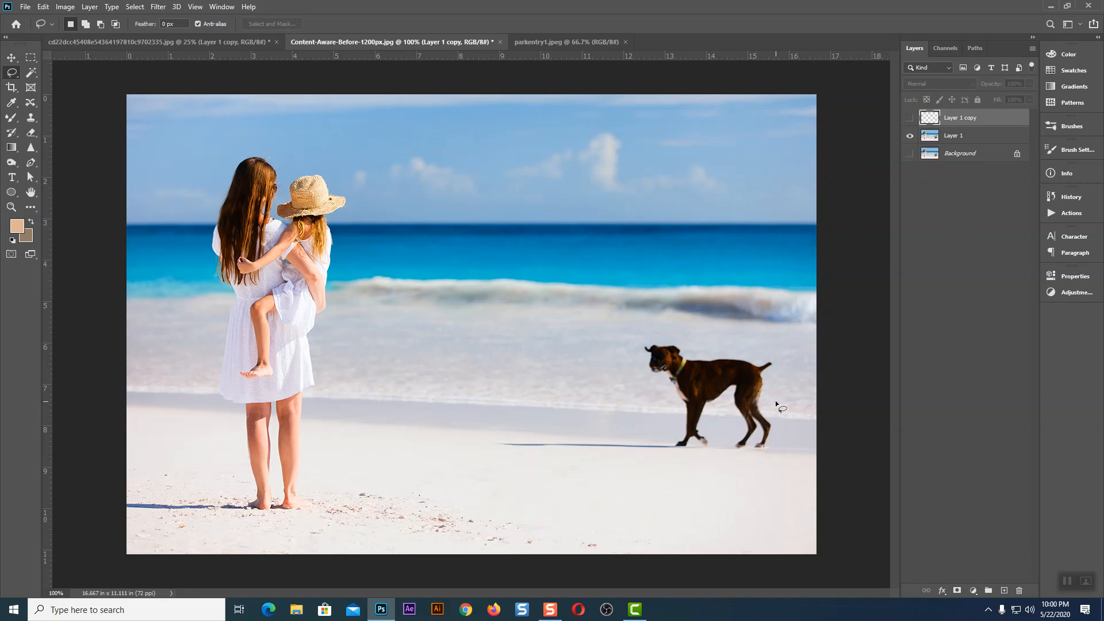
click(973, 139)
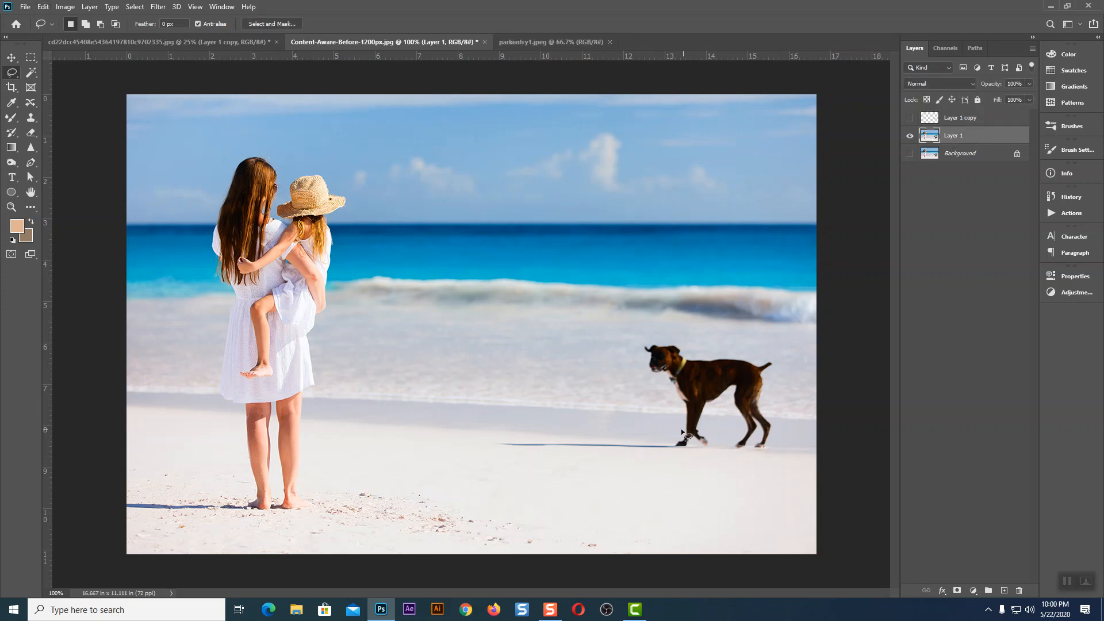
mouse_move(646, 373)
mouse_down()
mouse_move(642, 344)
mouse_move(658, 330)
mouse_move(704, 354)
mouse_move(756, 351)
mouse_move(777, 371)
mouse_up()
drag(776, 444, 738, 458)
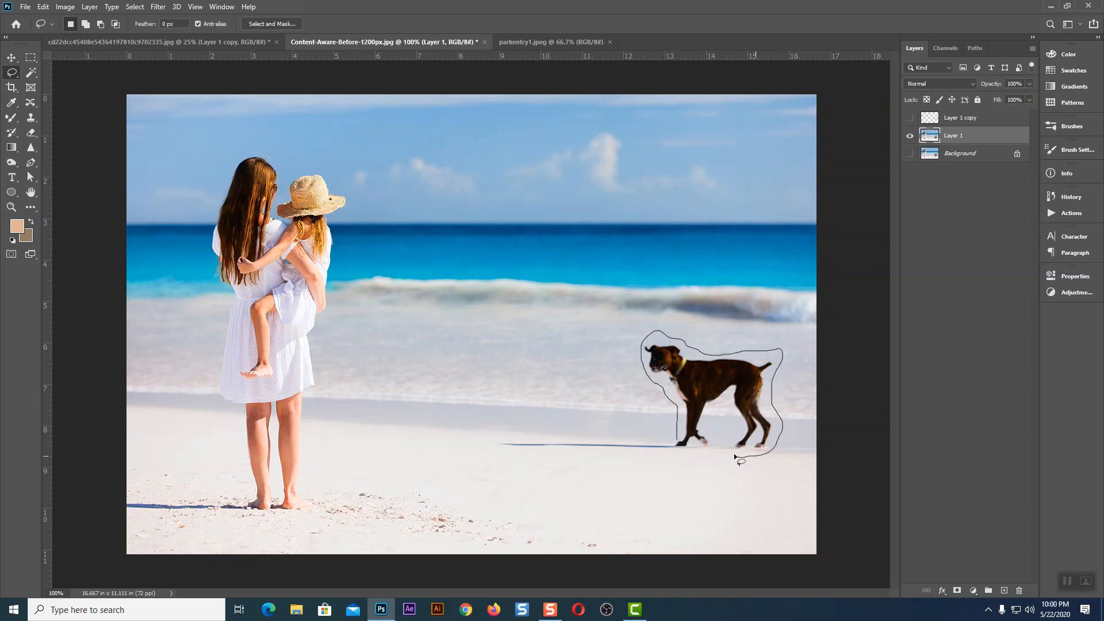
mouse_move(713, 414)
mouse_down()
mouse_move(716, 446)
mouse_move(638, 457)
mouse_move(534, 456)
mouse_move(495, 442)
mouse_move(678, 441)
mouse_up()
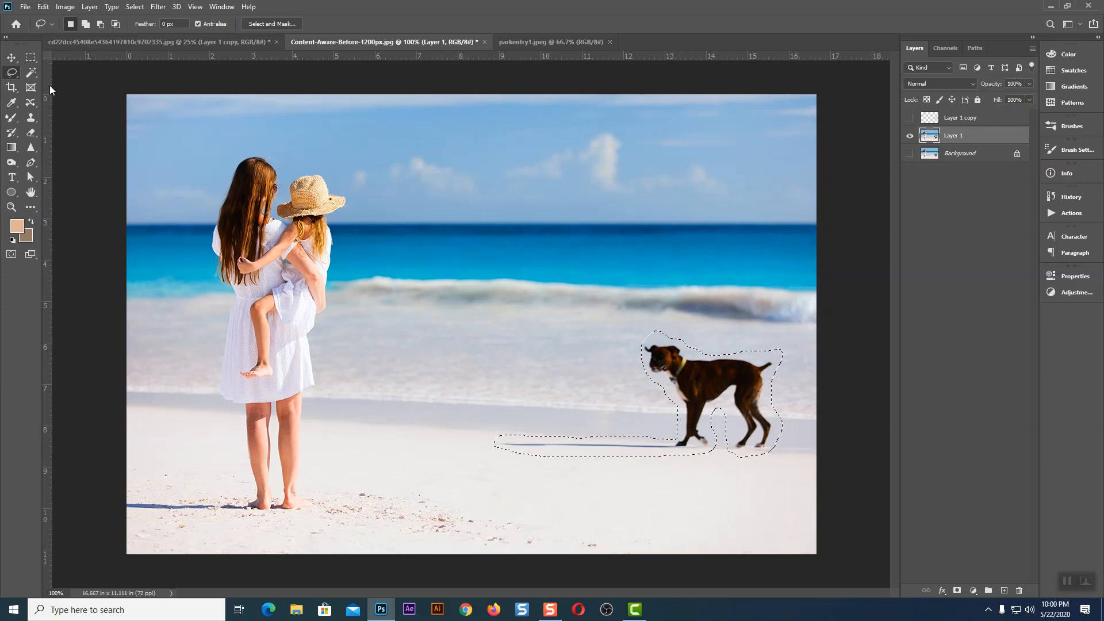
Try the Fill command with Content-Aware contents on the selected dog and shadow on Layer 1, and deselect.
click(43, 6)
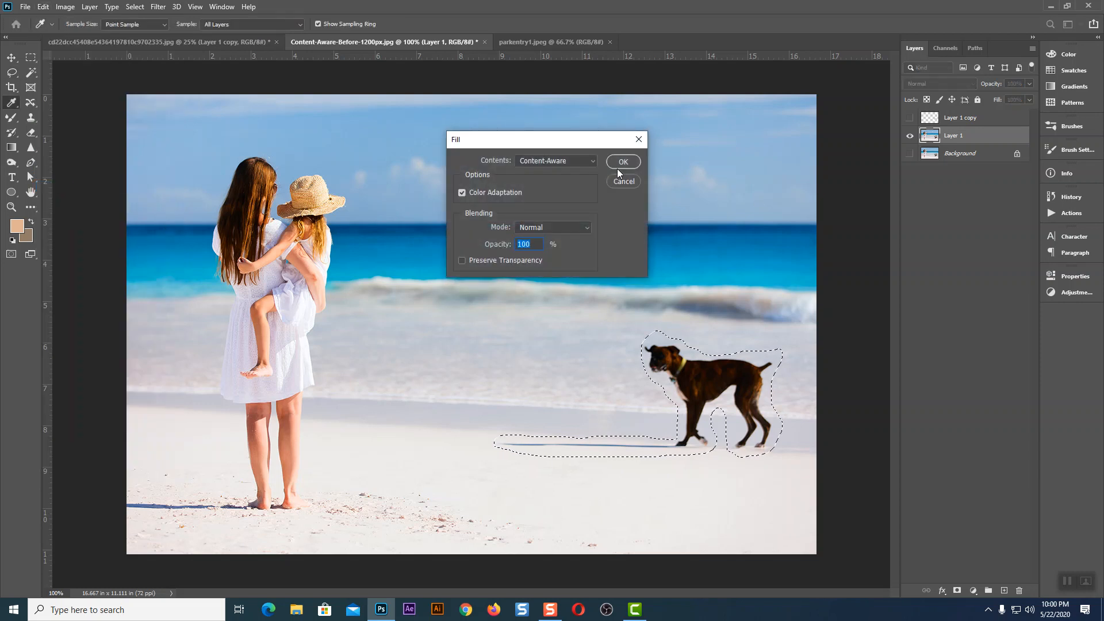
click(622, 161)
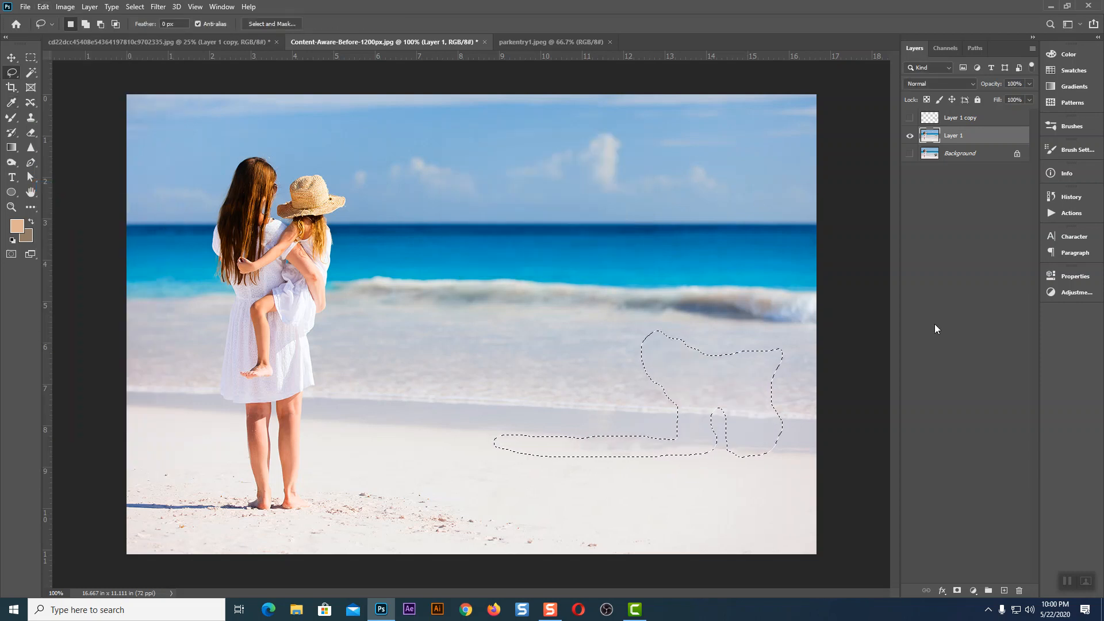
key(ctrl+d)
Compare the filled Layer 1 with the Layer 1 copy patch over the Background by switching layer visibility.
click(909, 136)
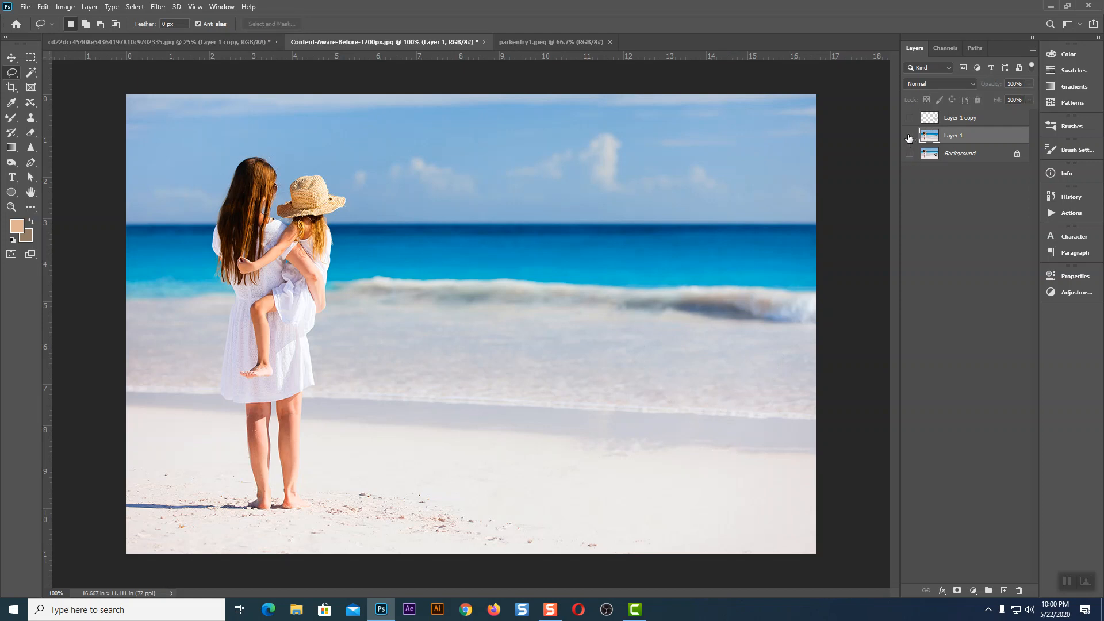
click(909, 119)
click(909, 155)
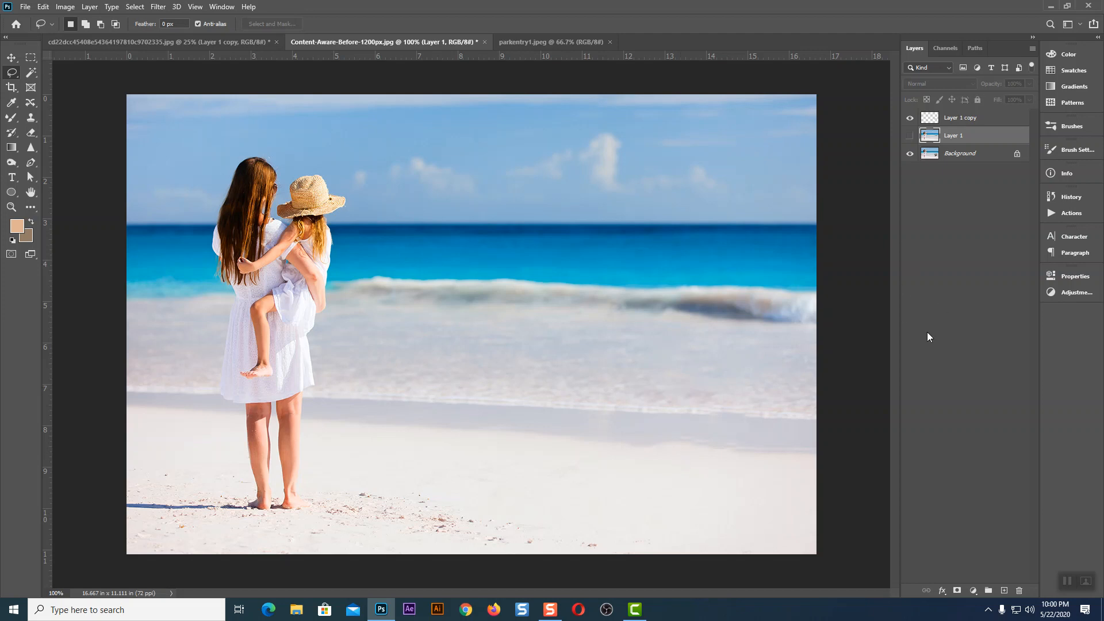
Undo the visibility changes and the Content-Aware fill on Layer 1, returning to Layer 1 with the Layer 1 copy patch shown.
key(ctrl+z)
key(ctrl+z)
key(ctrl+z)
key(ctrl+z)
key(ctrl+z)
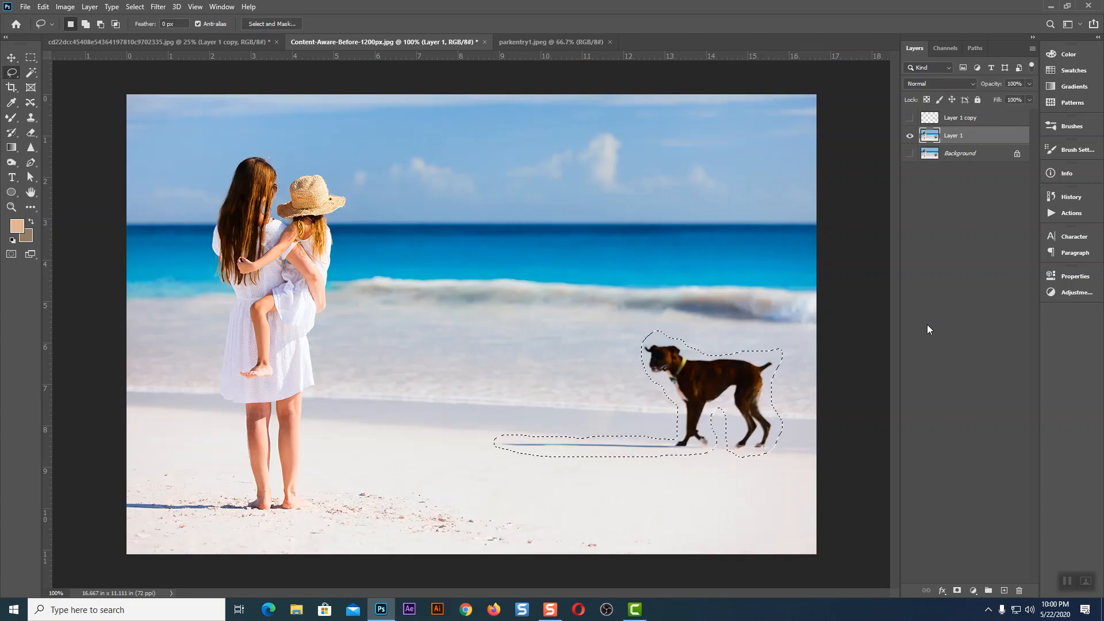
key(ctrl+shift+z)
key(ctrl+shift+z)
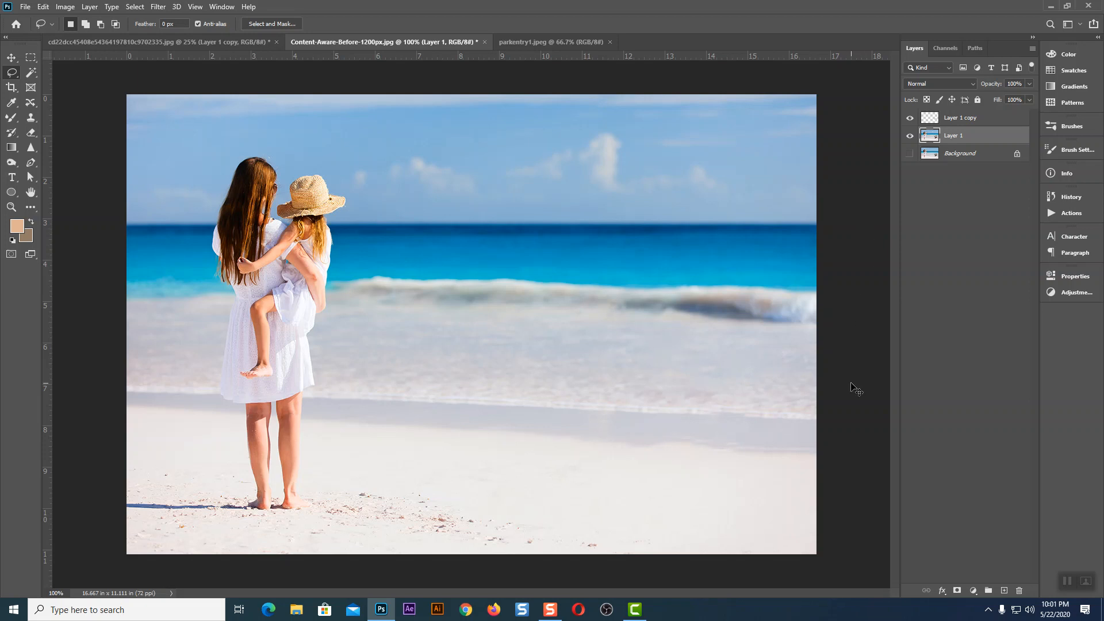
Make Layer 1 copy active and view the repaired shoreline and wet sand at 200%.
key(ctrl+plus)
drag(756, 370, 542, 147)
drag(684, 381, 545, 325)
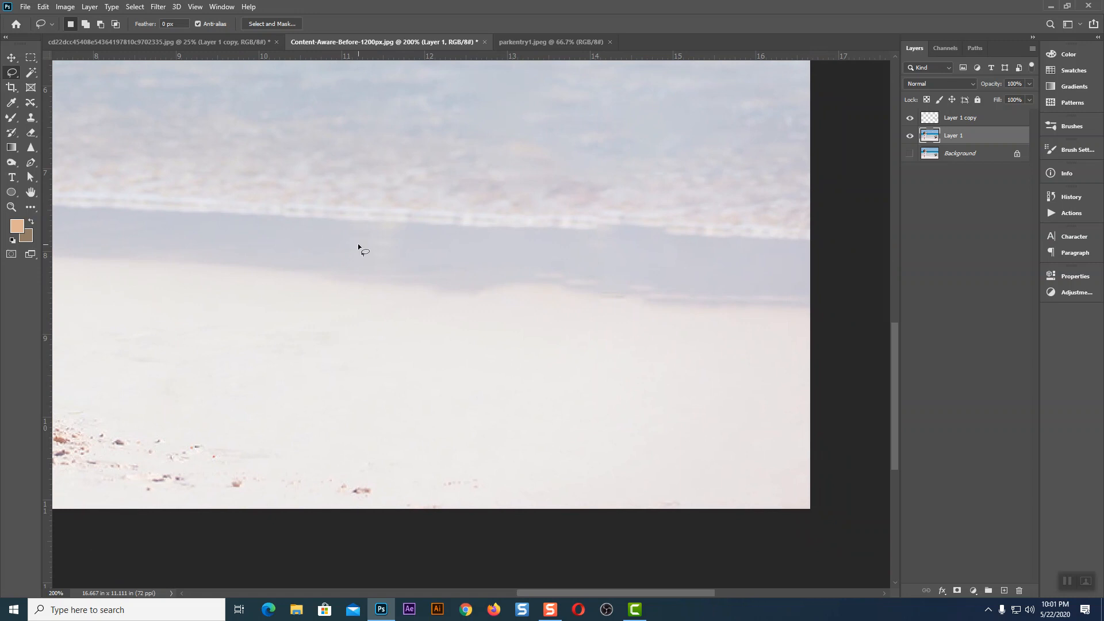
click(960, 123)
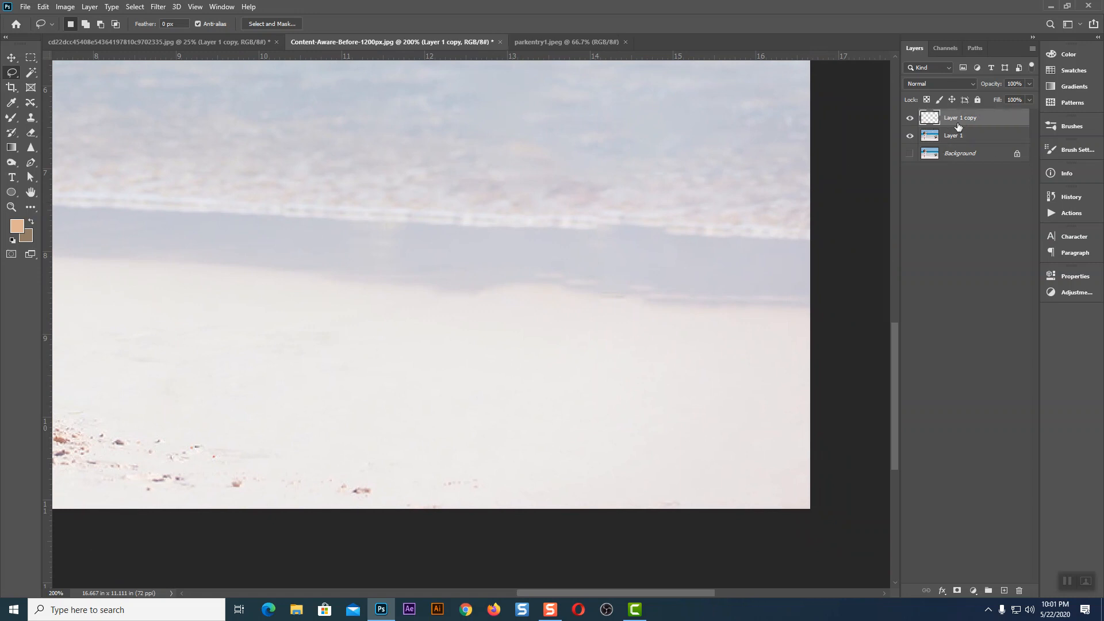
Try to repair the discoloured wet-sand area with the Patch tool, and undo the patch.
click(36, 103)
click(77, 124)
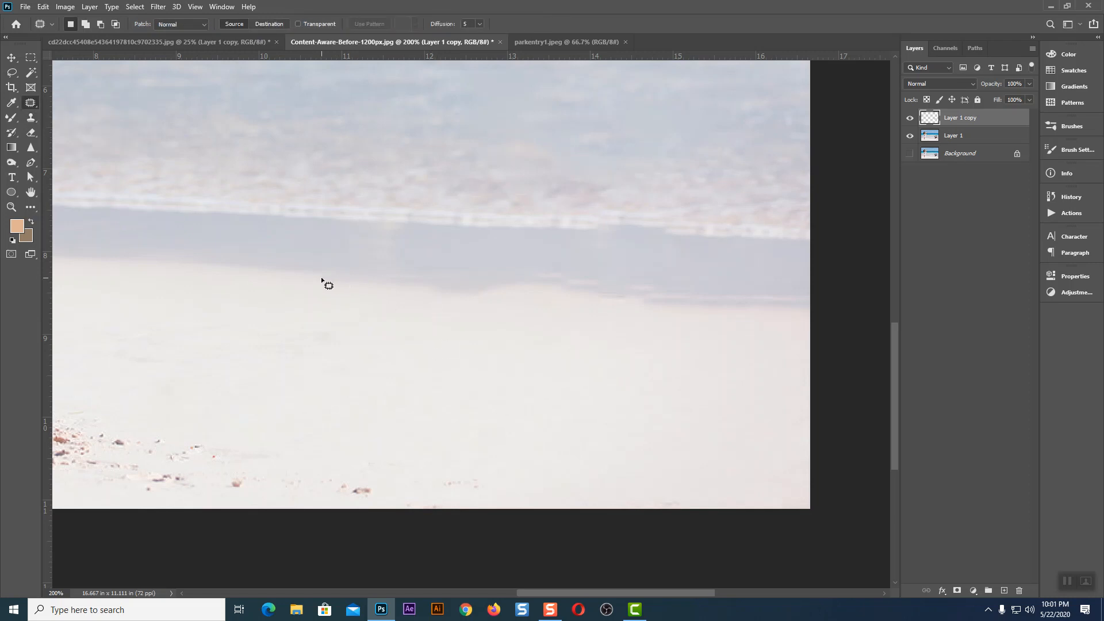
drag(318, 284, 318, 283)
drag(369, 300, 377, 249)
click(441, 340)
key(ctrl+z)
Clone wet sand over the discoloured spots with the Clone Stamp and even out the edge between wet and dry sand.
click(30, 117)
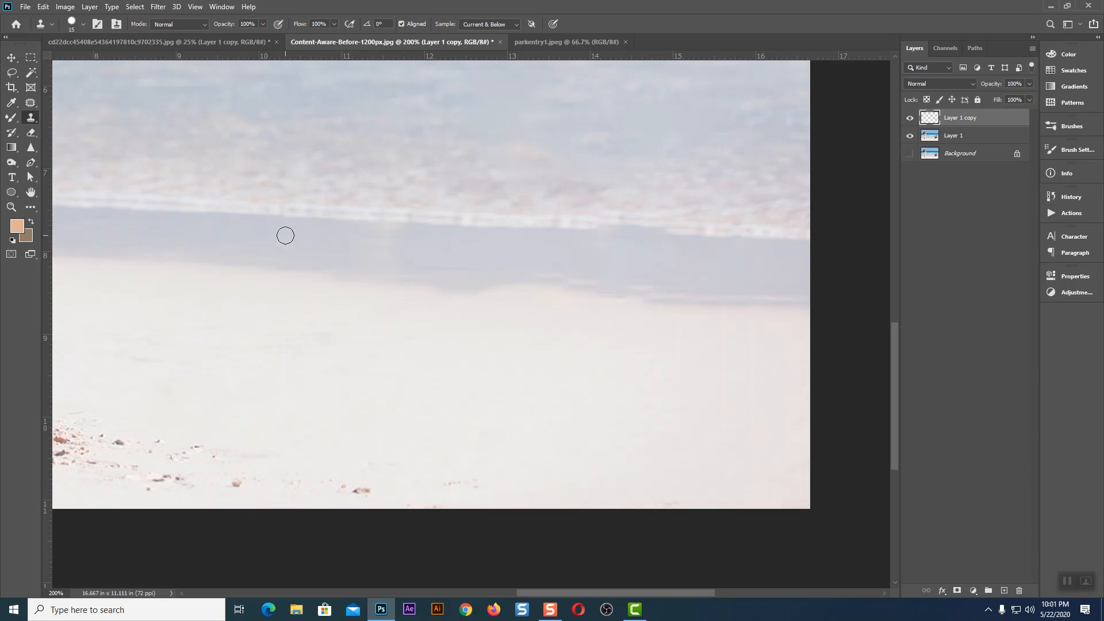
mouse_move(407, 237)
mouse_down()
mouse_move(356, 229)
mouse_move(397, 239)
mouse_move(348, 245)
mouse_move(406, 257)
mouse_move(390, 261)
mouse_move(421, 234)
mouse_move(357, 237)
mouse_move(406, 244)
mouse_up()
mouse_move(620, 248)
mouse_down()
mouse_move(603, 233)
mouse_move(581, 241)
mouse_move(625, 263)
mouse_up()
drag(284, 271, 654, 294)
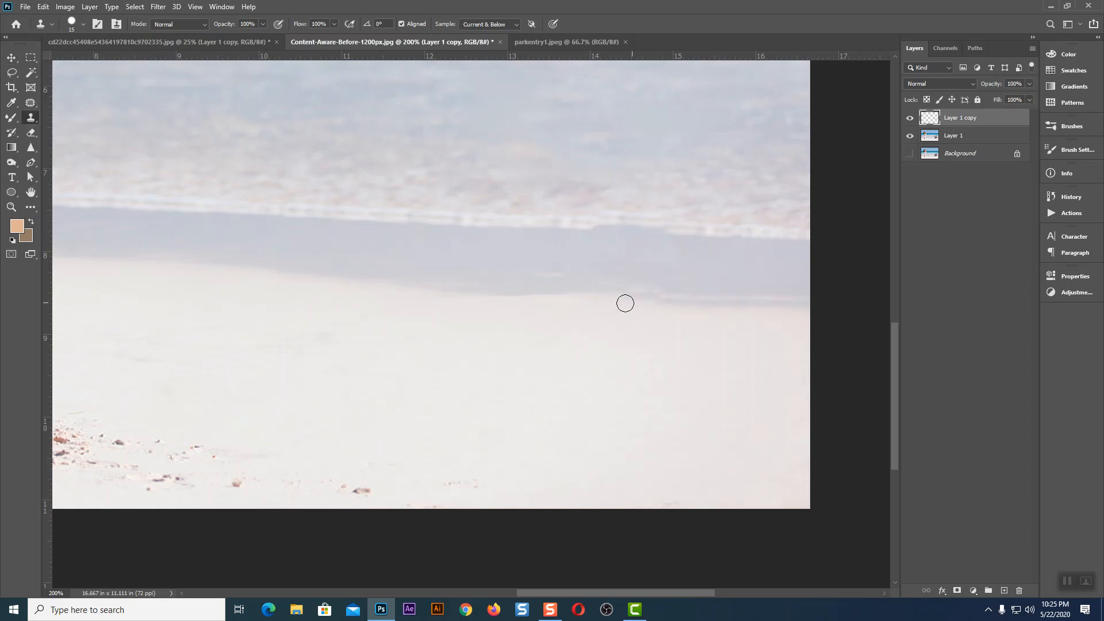
mouse_move(577, 294)
mouse_down()
mouse_move(557, 291)
mouse_move(663, 288)
mouse_move(535, 283)
mouse_move(673, 294)
mouse_move(532, 286)
mouse_up()
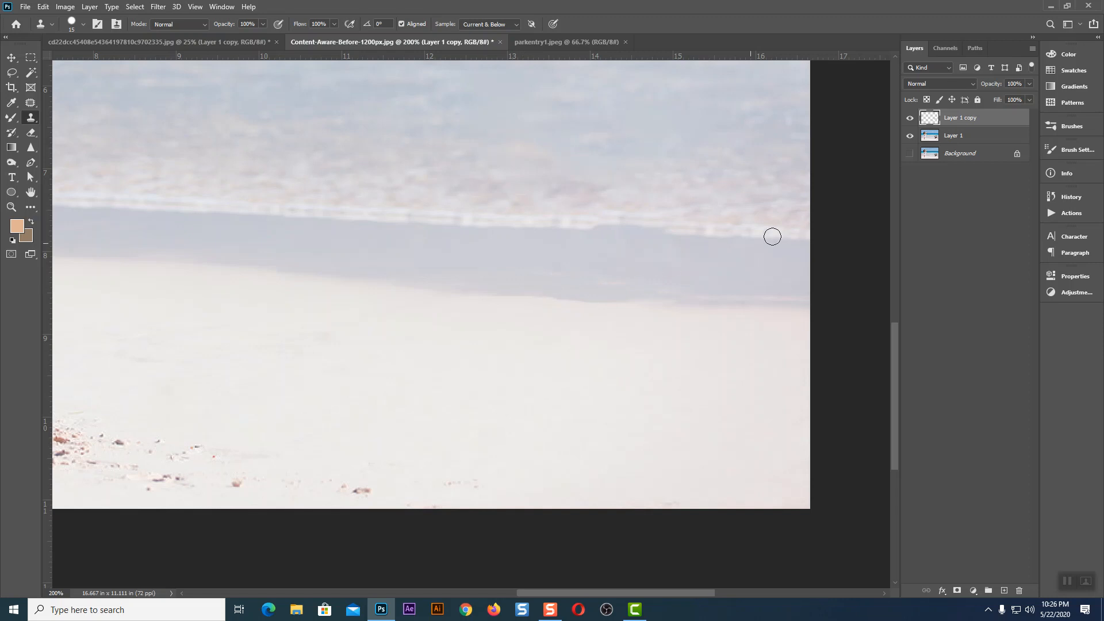
Examine the retouched beach photo at several zoom levels for remaining traces of the repair.
key(ctrl+minus)
key(ctrl+minus)
key(ctrl+minus)
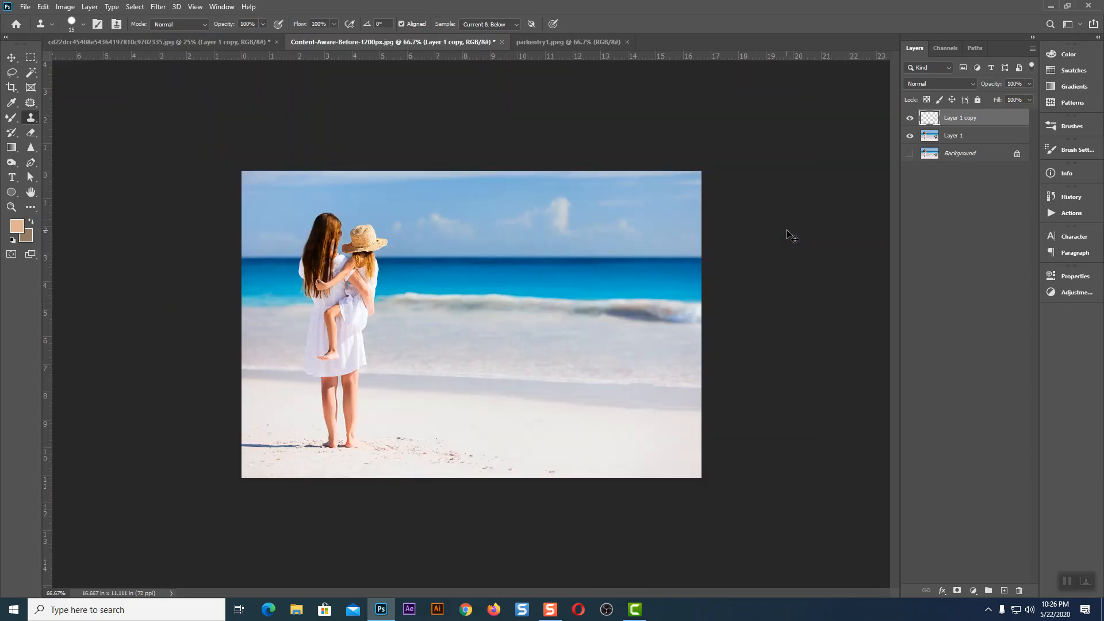
key(ctrl+plus)
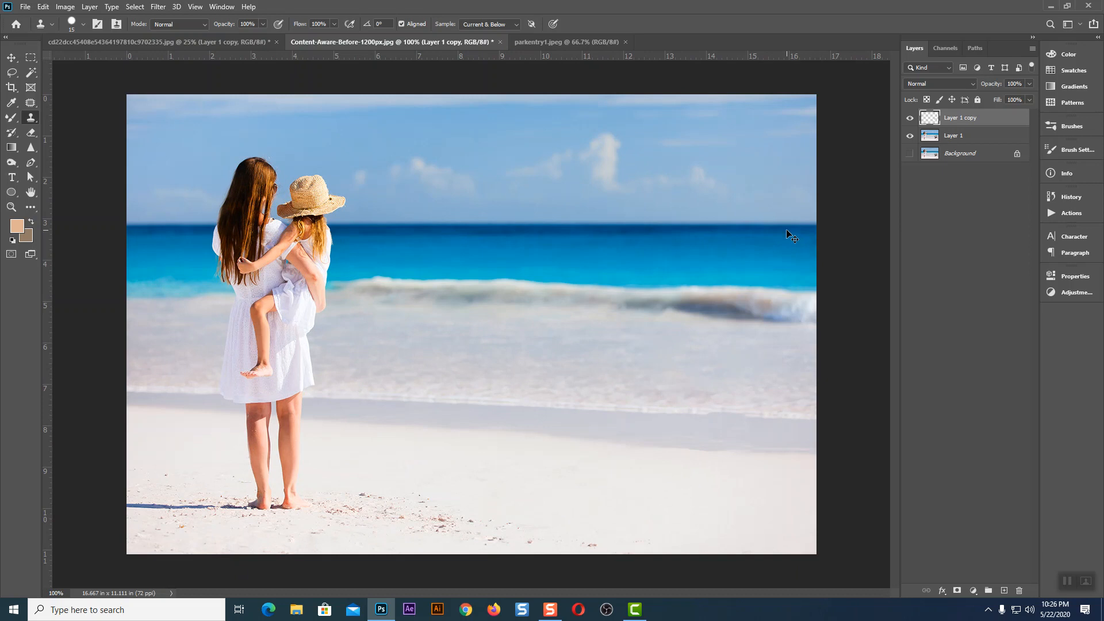
key(ctrl+plus)
key(ctrl+minus)
key(ctrl+minus)
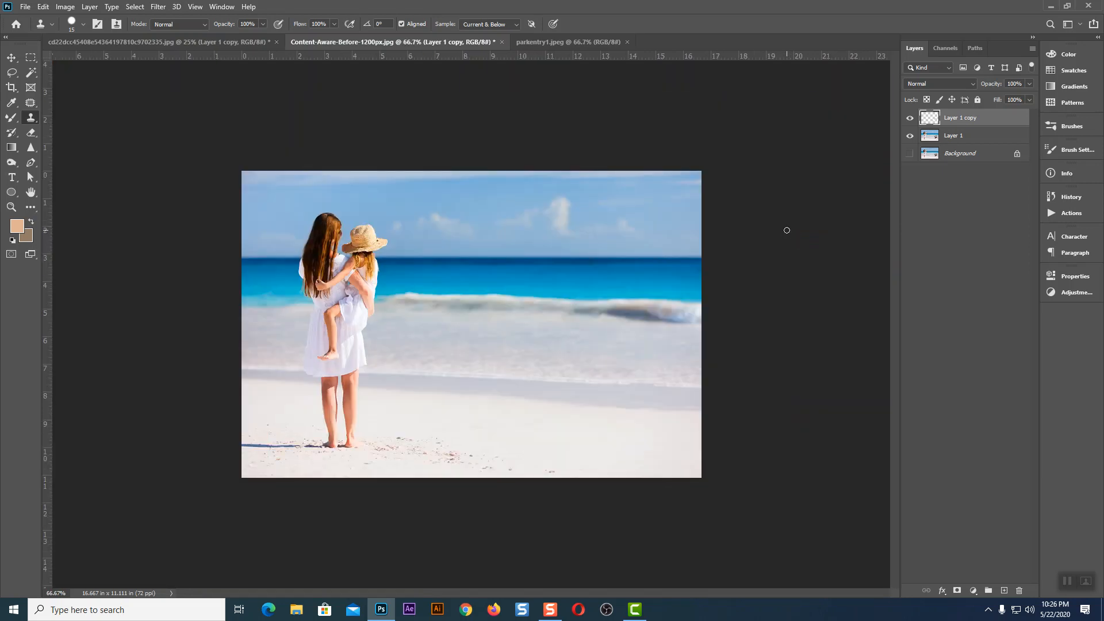
In parkentry1.jpeg, draw a Lasso selection around the antelope lying on the grass.
click(556, 41)
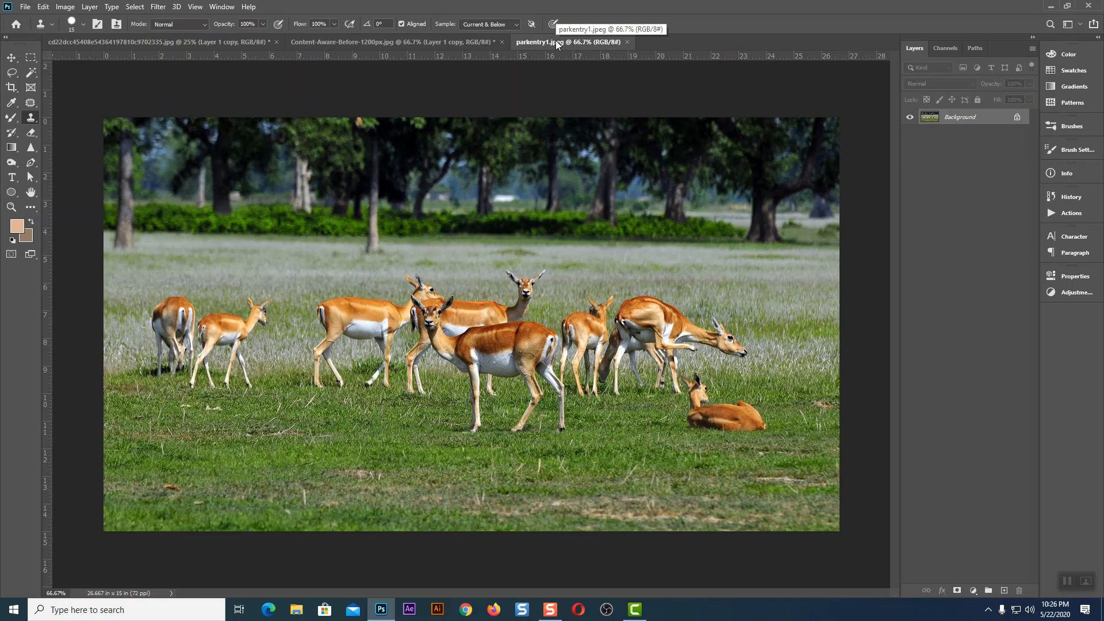
key(ctrl+plus)
drag(695, 373, 475, 251)
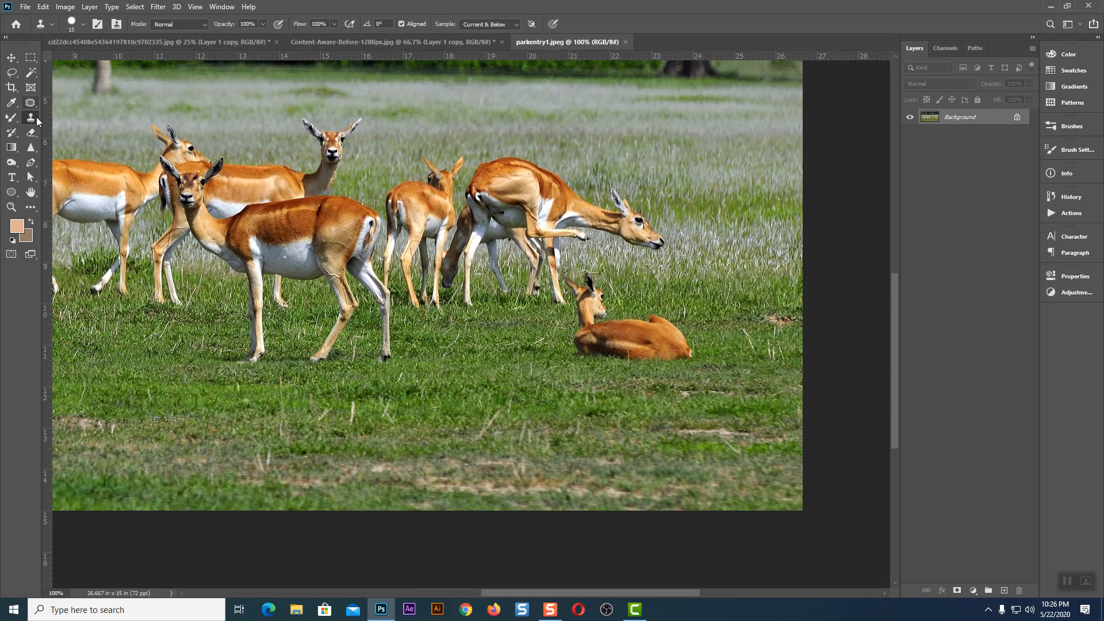
click(13, 73)
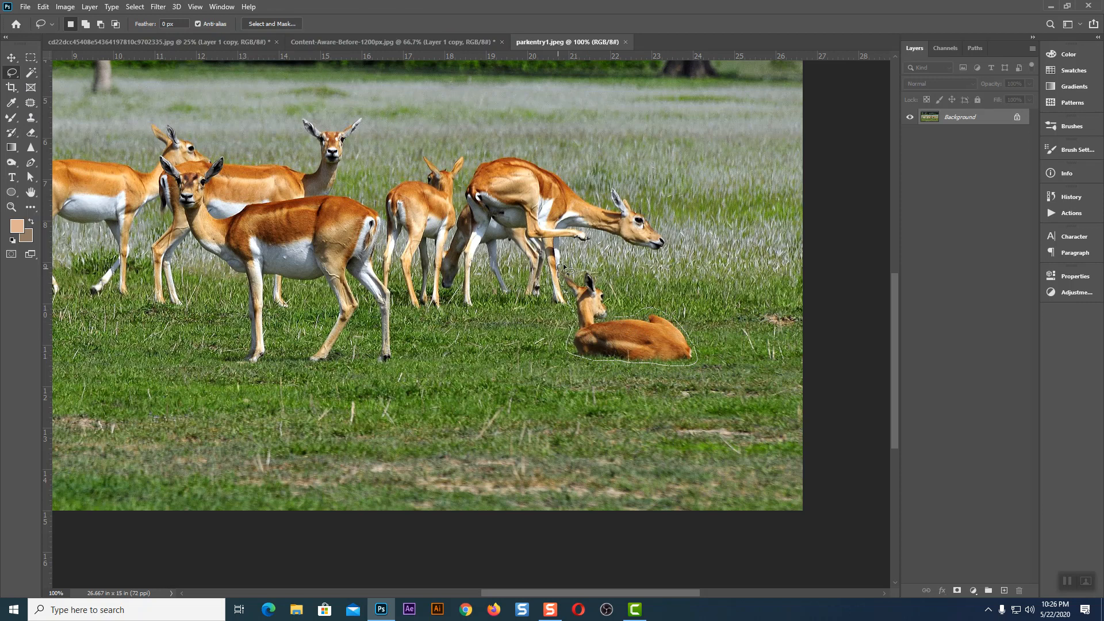
drag(613, 302, 614, 305)
Remove the lying antelope with Content-Aware Fill, excluding the standing antelopes from the sampling area, output to a new layer, and deselect.
click(43, 7)
click(66, 209)
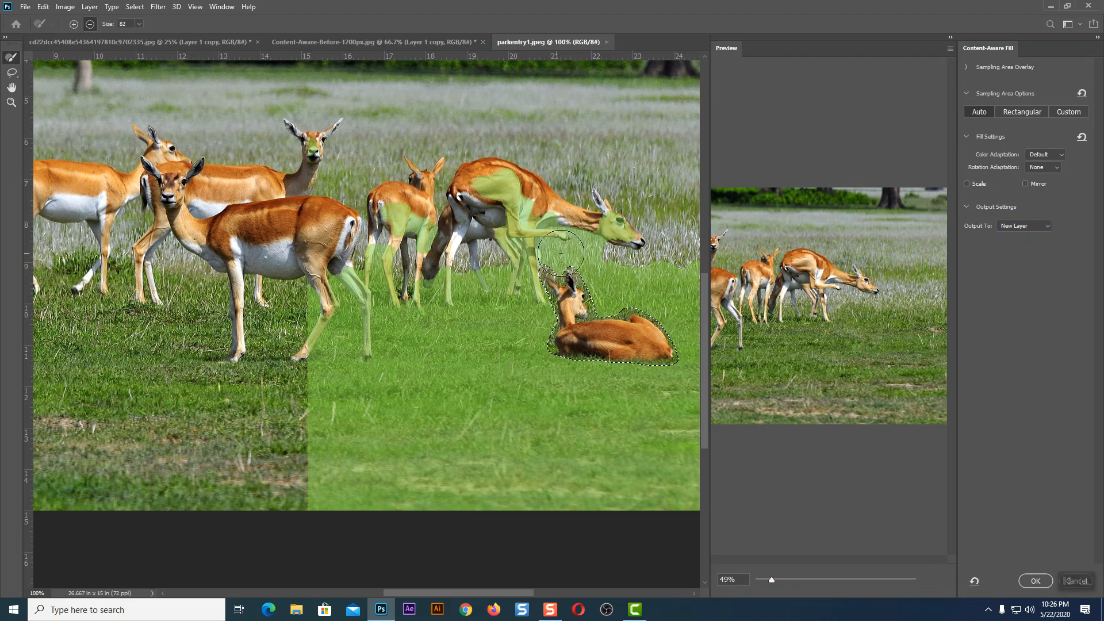
mouse_move(621, 226)
mouse_down()
mouse_move(511, 202)
mouse_move(492, 182)
mouse_move(474, 222)
mouse_move(494, 248)
mouse_move(515, 239)
mouse_move(529, 231)
mouse_move(463, 231)
mouse_move(411, 207)
mouse_move(357, 237)
mouse_move(325, 273)
mouse_move(307, 346)
mouse_move(378, 258)
mouse_move(410, 287)
mouse_move(431, 263)
mouse_move(436, 299)
mouse_move(469, 261)
mouse_move(460, 292)
mouse_move(355, 315)
mouse_move(318, 361)
mouse_move(384, 337)
mouse_move(304, 396)
mouse_move(312, 475)
mouse_move(334, 453)
mouse_move(350, 373)
mouse_move(361, 520)
mouse_move(379, 405)
mouse_move(403, 519)
mouse_move(398, 404)
mouse_move(403, 451)
mouse_move(405, 406)
mouse_move(448, 364)
mouse_move(469, 279)
mouse_move(409, 367)
mouse_move(394, 325)
mouse_move(419, 446)
mouse_move(443, 400)
mouse_move(440, 545)
mouse_move(412, 363)
mouse_move(440, 516)
mouse_move(462, 486)
mouse_move(479, 505)
mouse_move(450, 359)
mouse_move(474, 274)
mouse_move(487, 256)
mouse_move(508, 262)
mouse_move(512, 280)
mouse_move(494, 267)
mouse_move(472, 283)
mouse_up()
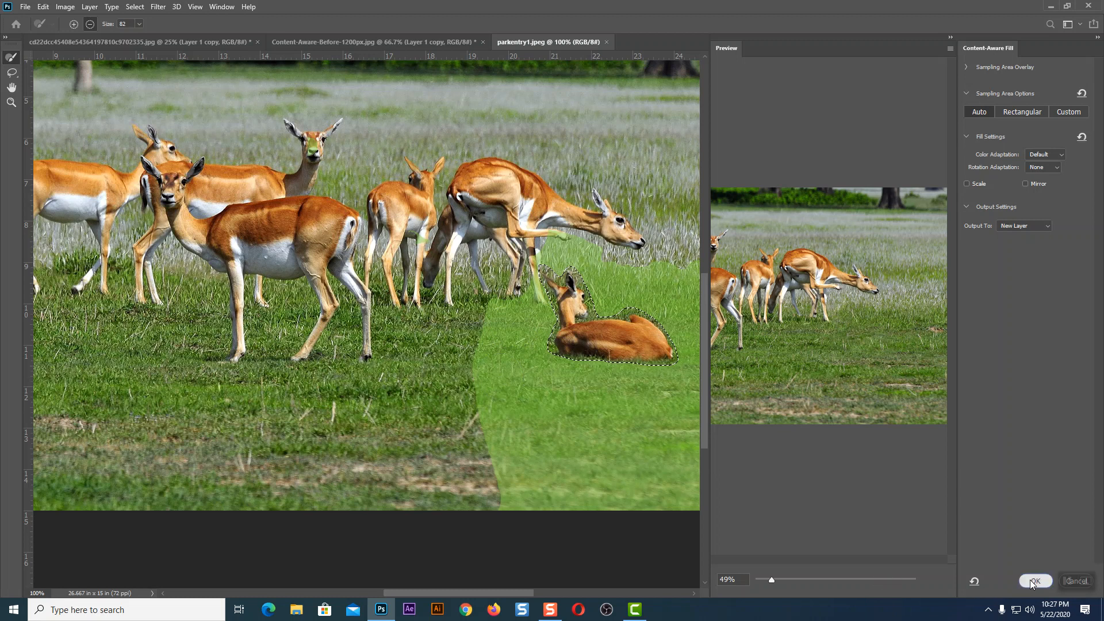
key(Escape)
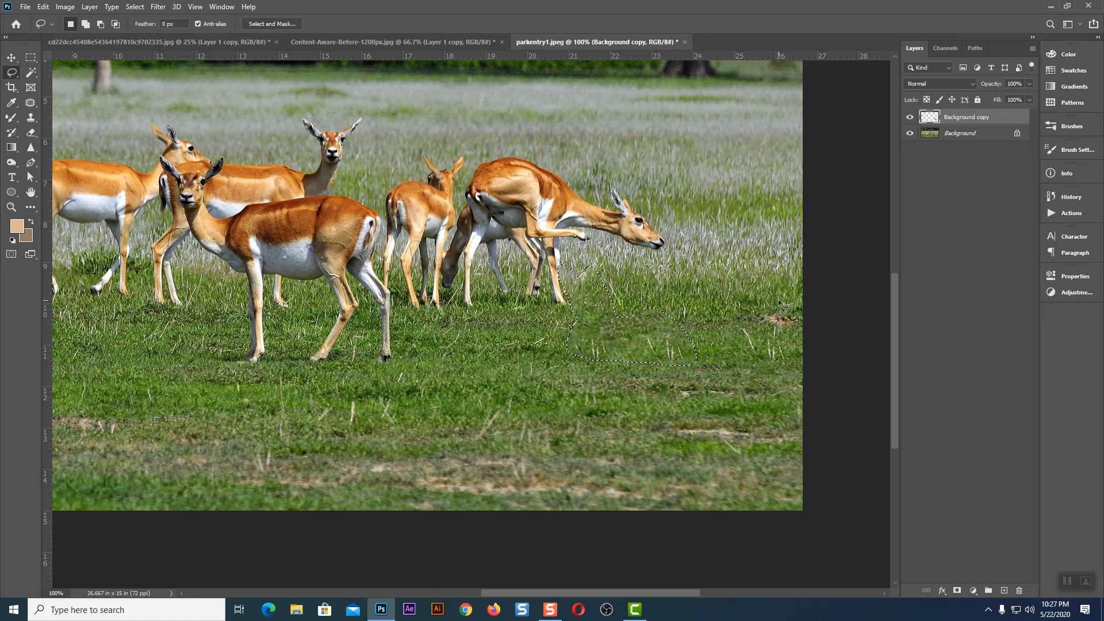
key(ctrl+d)
Patch the filled grass on Background copy with nearby grass using the Patch tool, undoing the first attempt, and deselect.
click(30, 102)
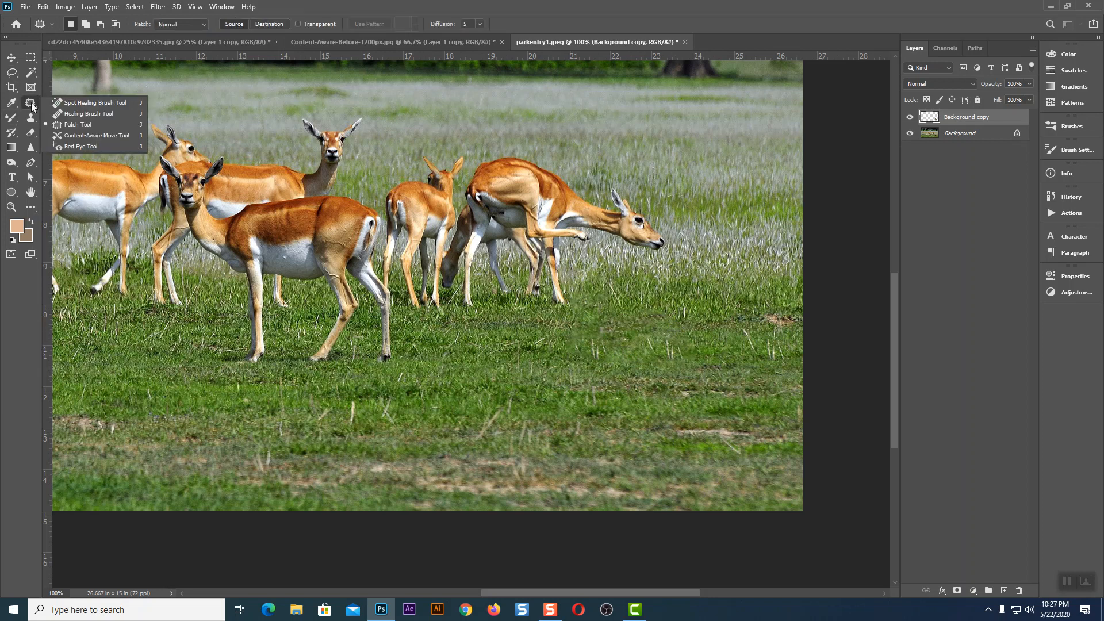
click(71, 125)
mouse_move(581, 278)
mouse_down()
mouse_move(565, 350)
mouse_move(634, 382)
mouse_move(705, 377)
mouse_move(707, 340)
mouse_move(577, 277)
mouse_move(587, 340)
mouse_move(538, 380)
mouse_move(489, 393)
mouse_move(456, 367)
mouse_up()
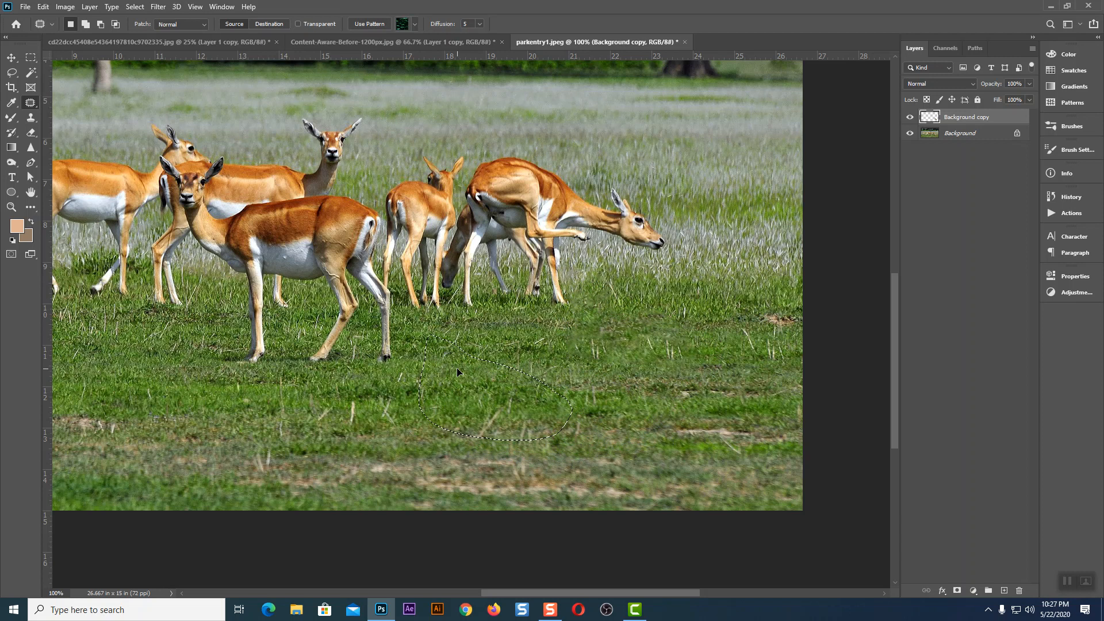
key(ctrl+d)
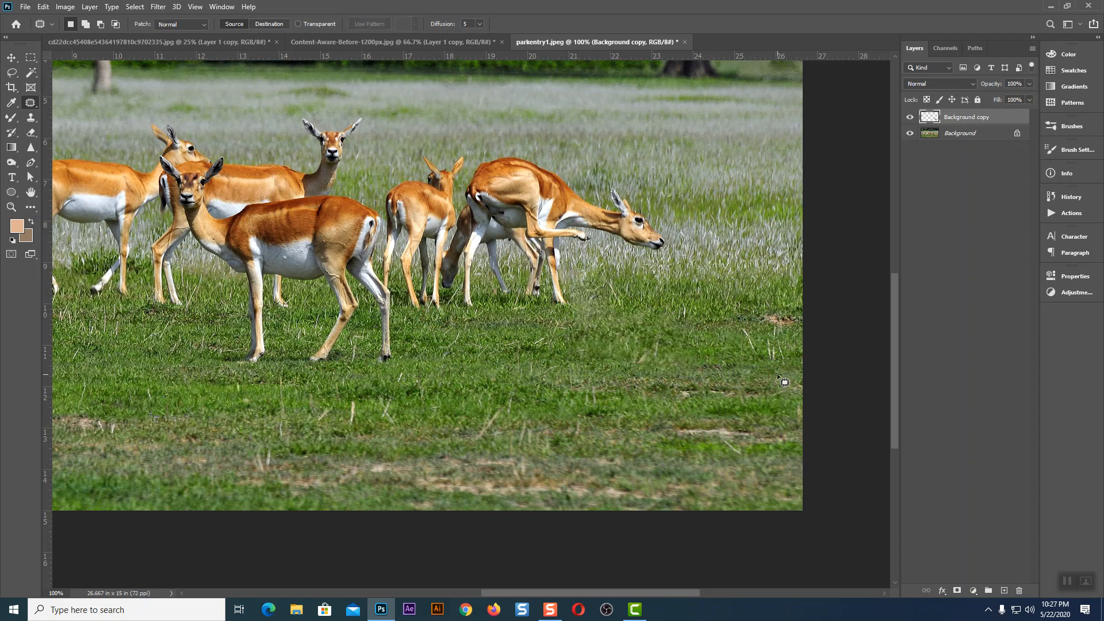
key(ctrl+z)
drag(670, 362, 512, 357)
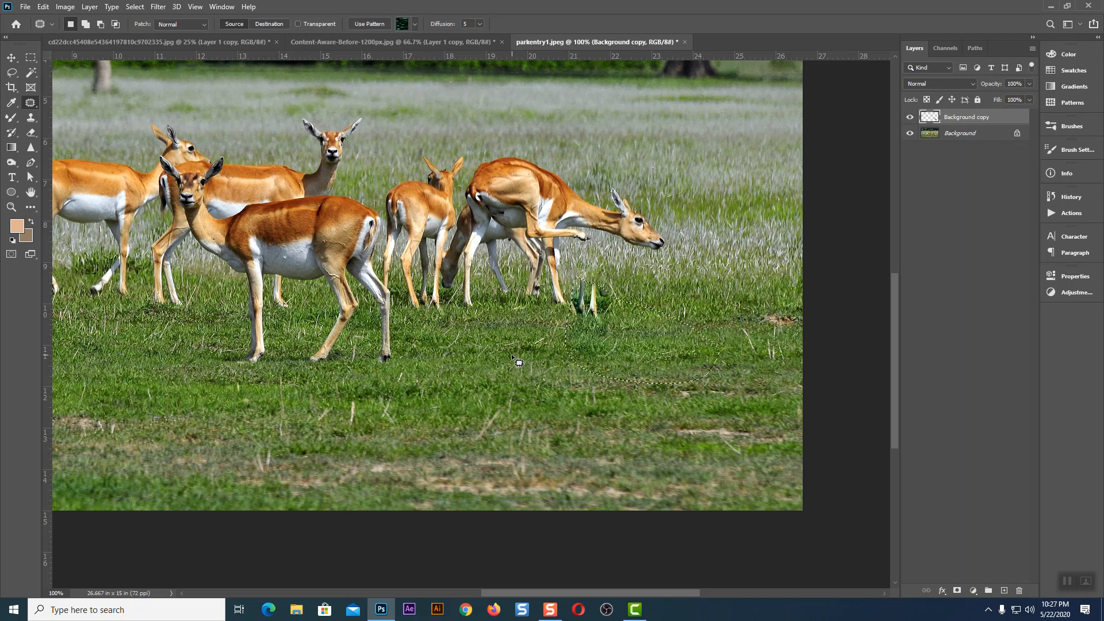
key(ctrl+d)
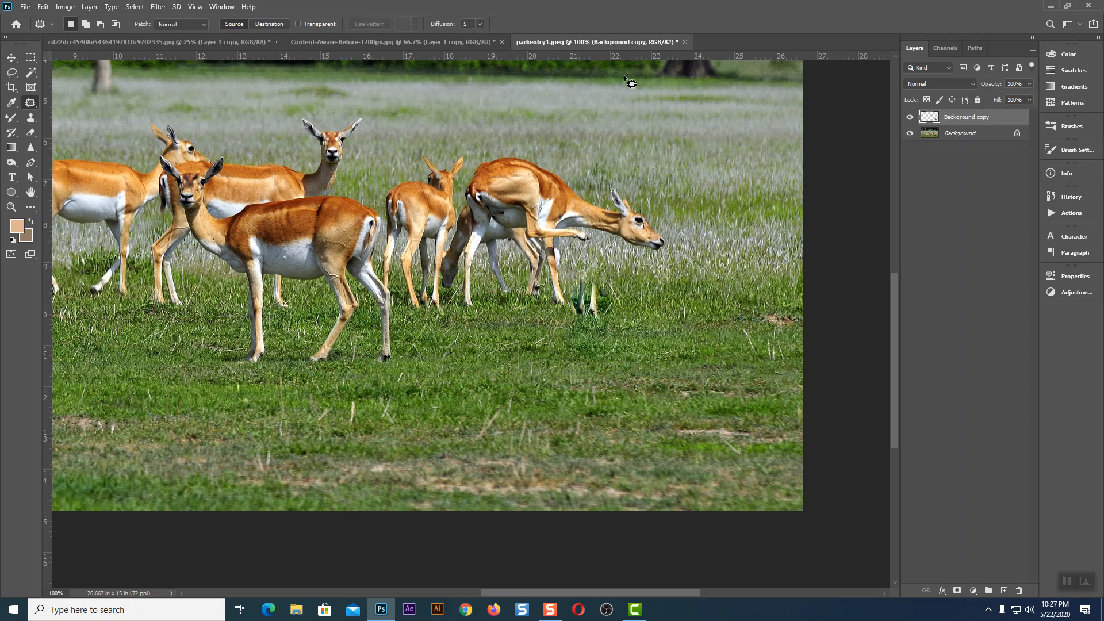
Clone clean grass over the dark patch artifacts beside the bending antelope's hooves with a 25-pixel Clone Stamp.
click(31, 118)
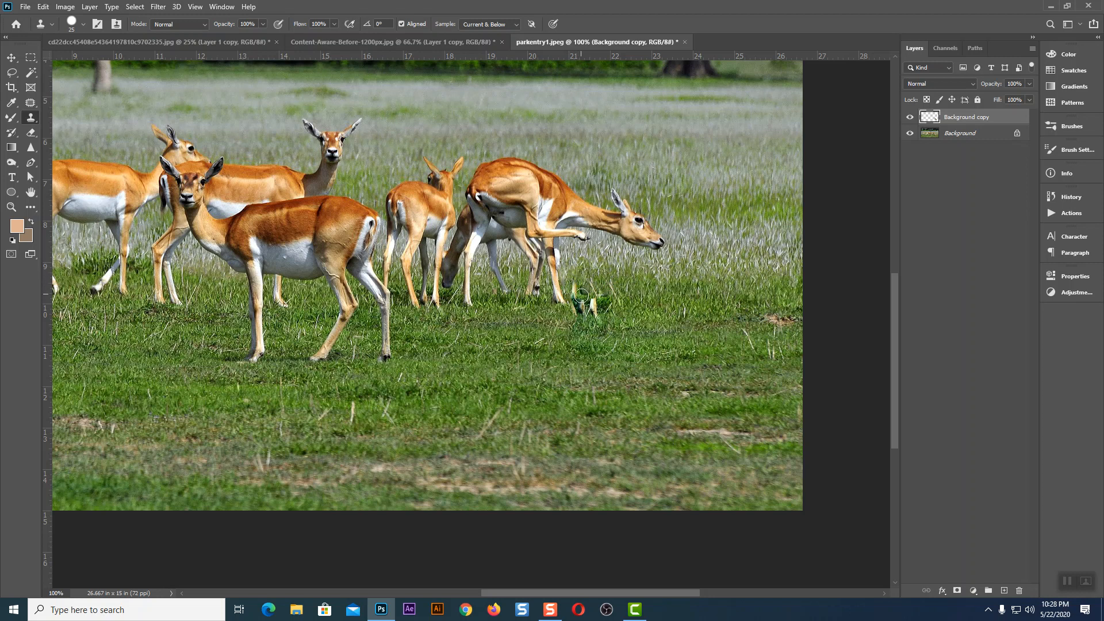
mouse_move(595, 306)
mouse_down()
mouse_move(582, 308)
mouse_move(603, 290)
mouse_up()
mouse_move(619, 286)
mouse_down()
mouse_move(584, 280)
mouse_move(582, 292)
mouse_move(576, 272)
mouse_move(574, 313)
mouse_move(573, 261)
mouse_move(615, 288)
mouse_up()
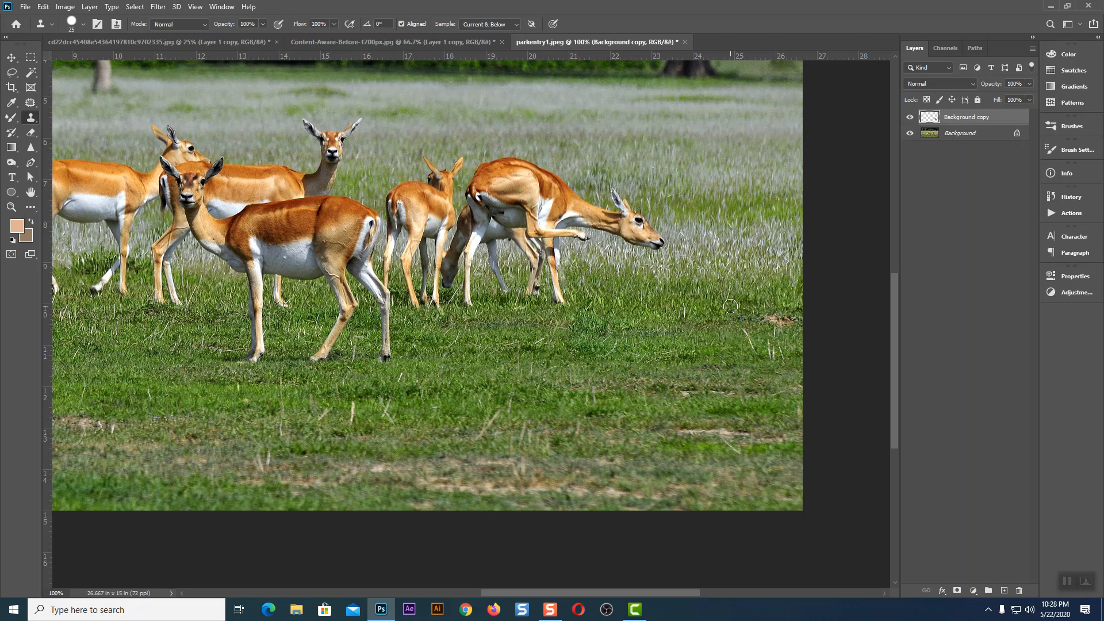
Review the retouched park photo in full, followed by the running antelopes photo and the beach photo.
key(ctrl+minus)
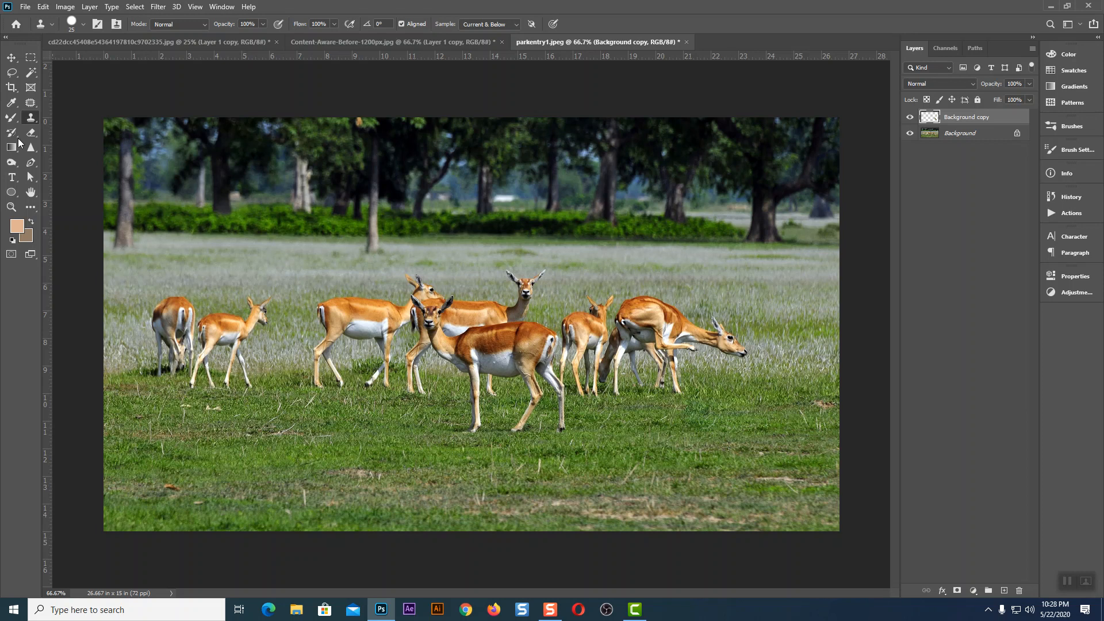
click(129, 44)
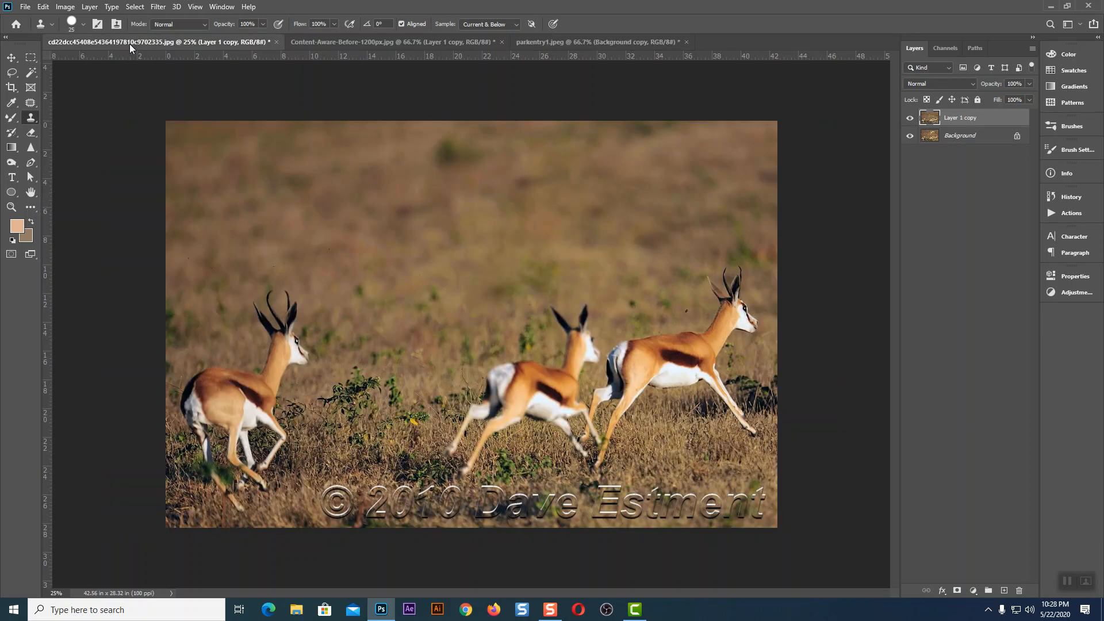
click(319, 41)
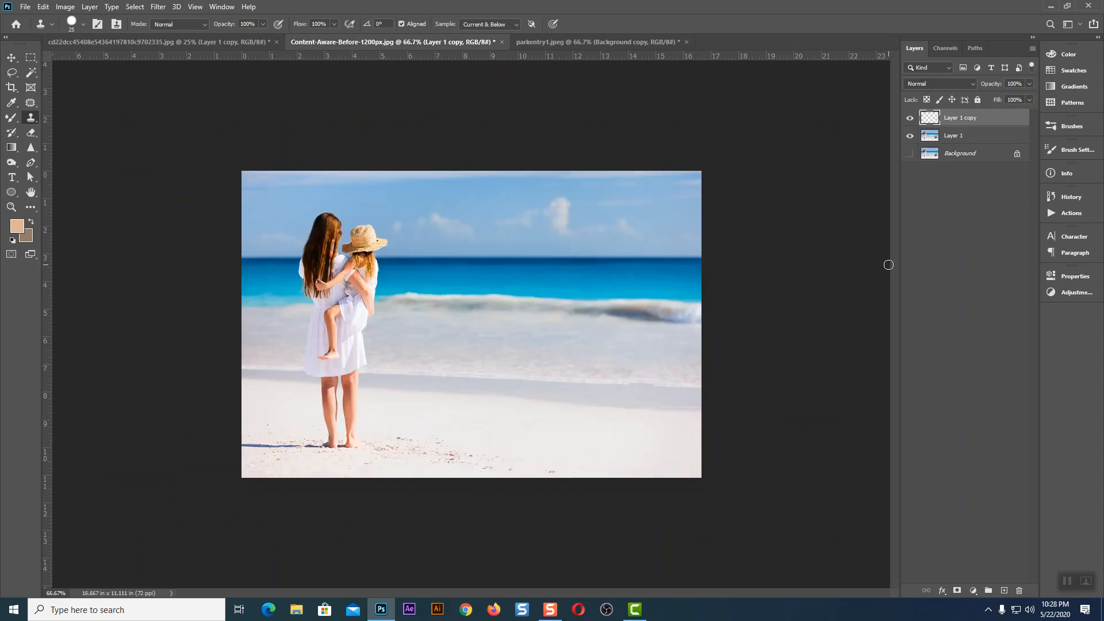